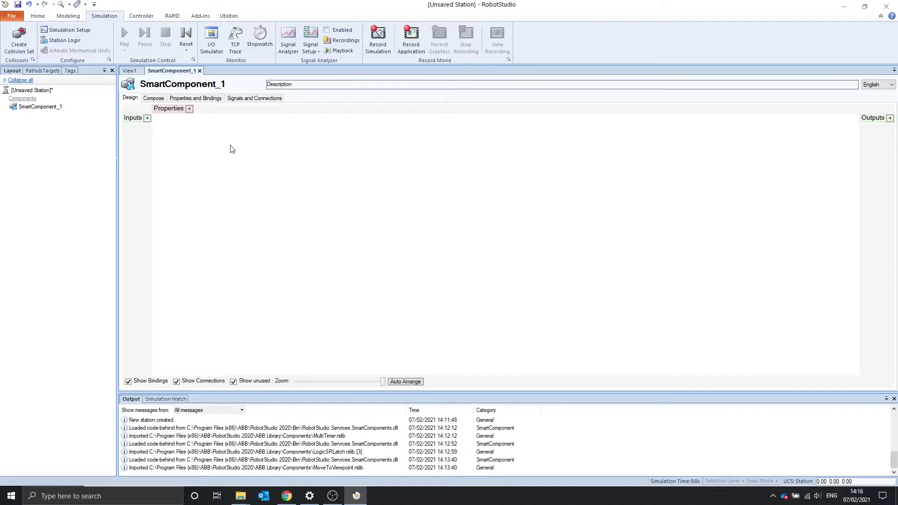
- Add a Repeater block with Count 1 to SmartComponent_1 from the Signals and Properties menu
right_click(222, 152)
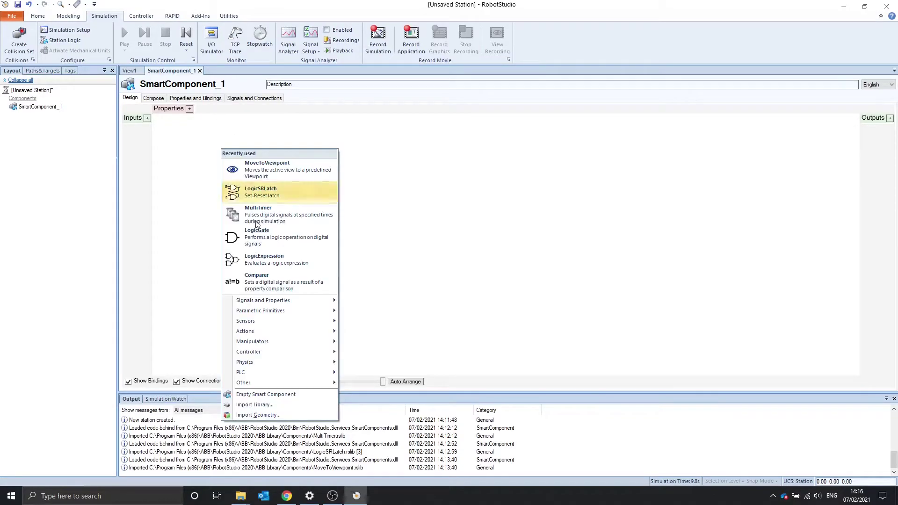
mouse_move(305, 304)
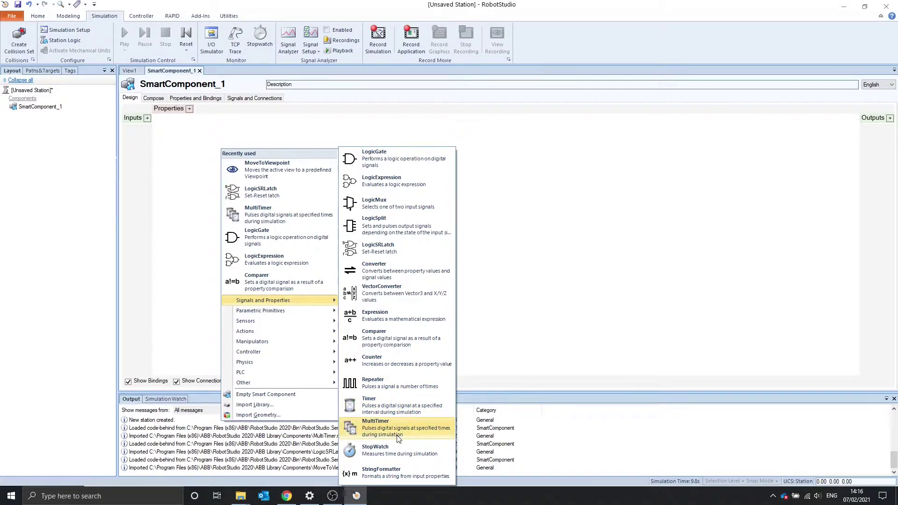
click(373, 383)
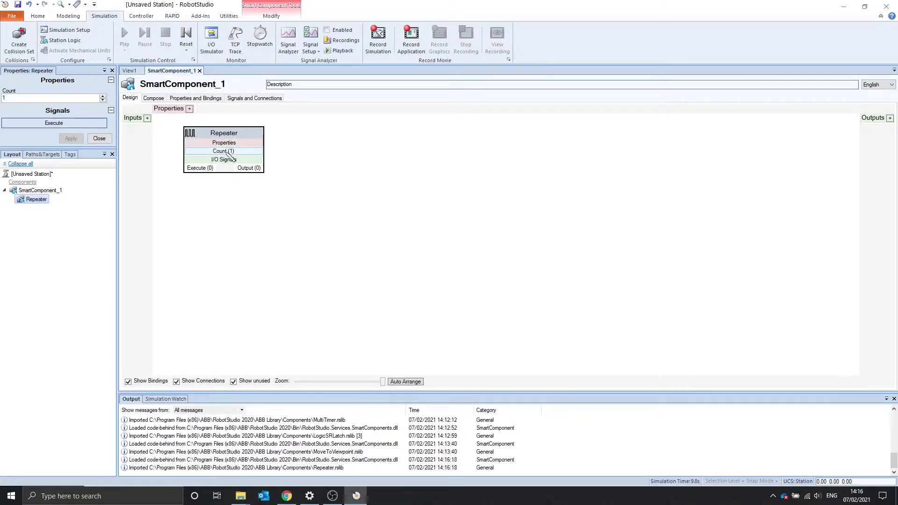
- Reposition the Repeater block, change its Count to 15, and trigger its Execute signal
drag(232, 133, 252, 141)
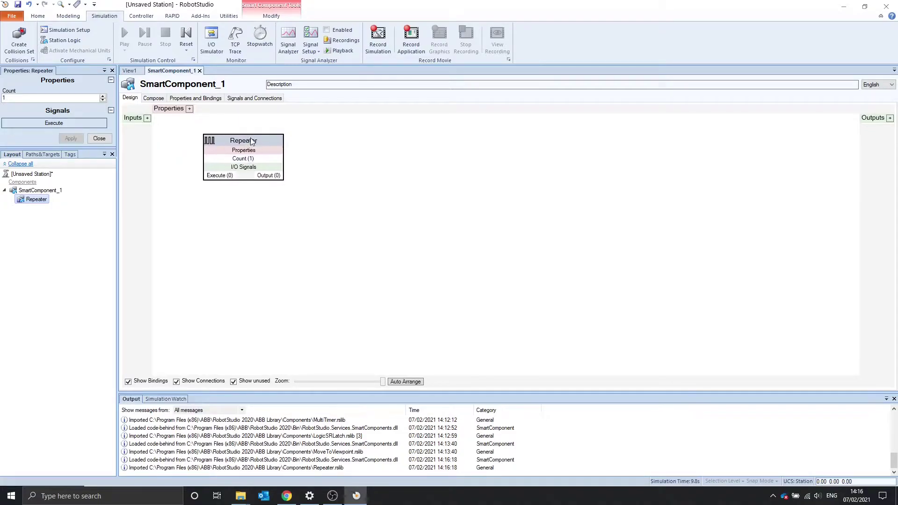
click(75, 125)
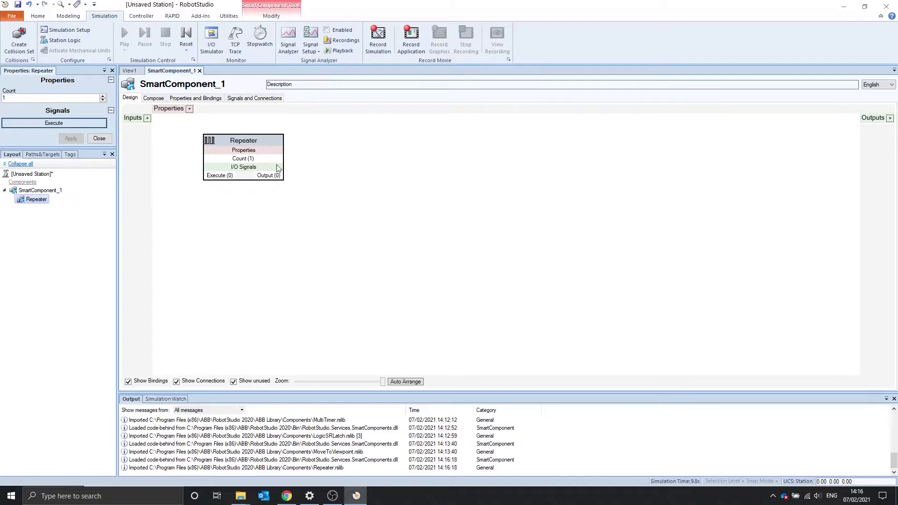
drag(259, 139, 276, 132)
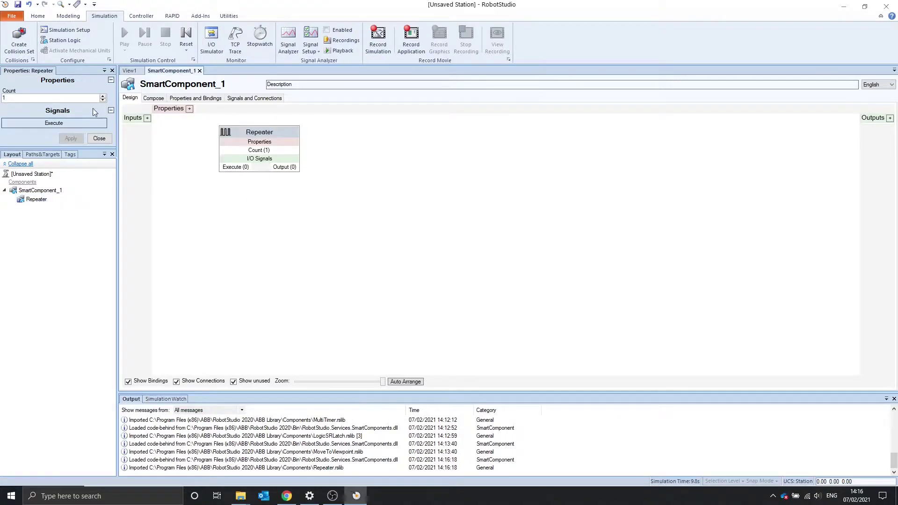
drag(35, 99, 2, 109)
text(15)
click(80, 140)
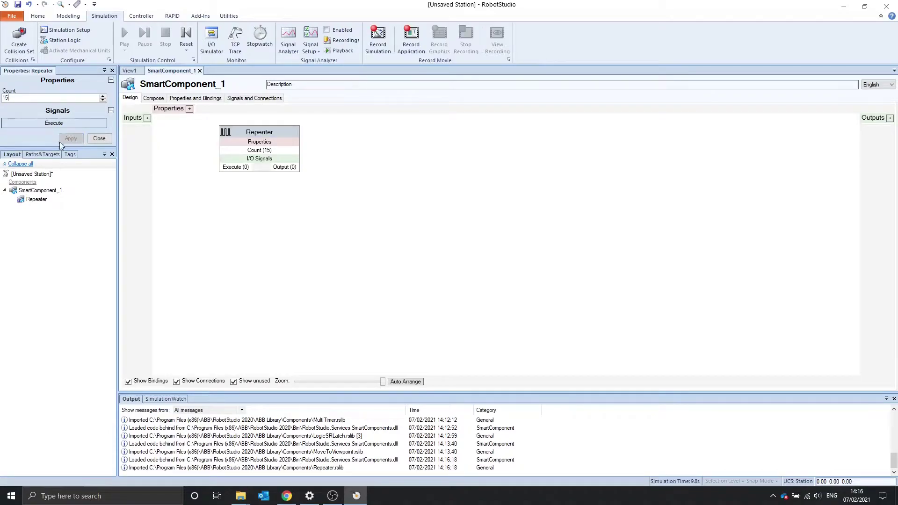
click(72, 124)
- Add a Counter block and wire the Repeater's Output to the Counter's Increase input
right_click(373, 152)
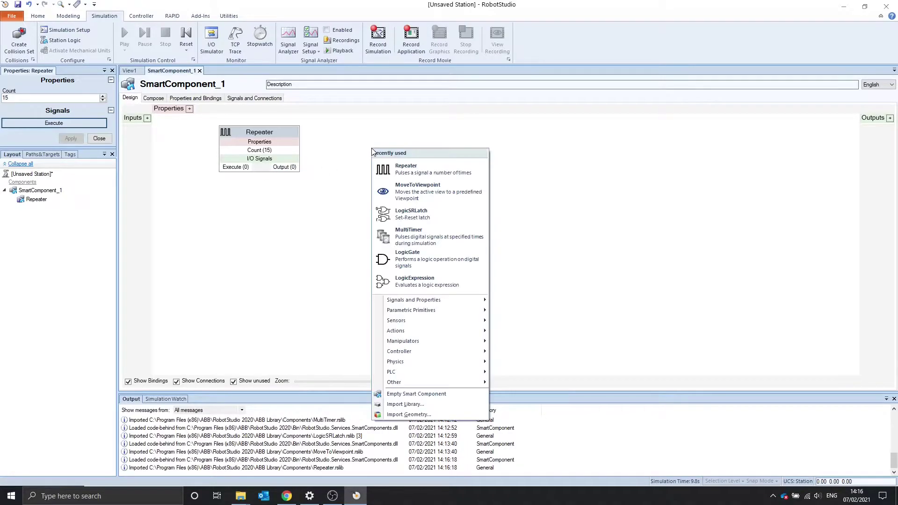
mouse_move(413, 300)
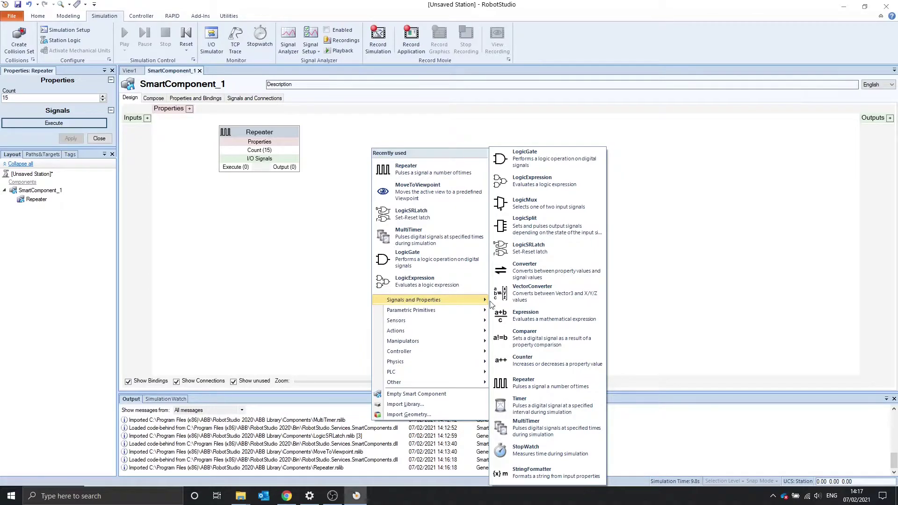
click(529, 359)
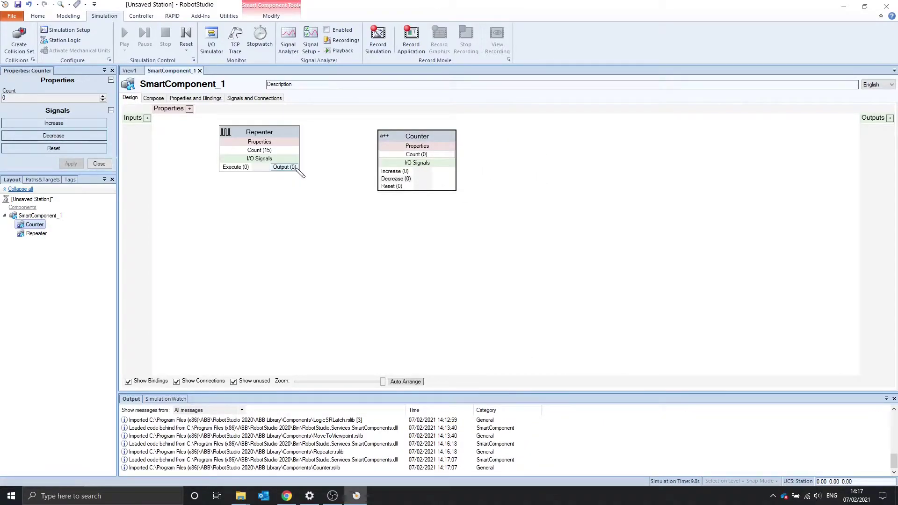
drag(298, 168, 384, 174)
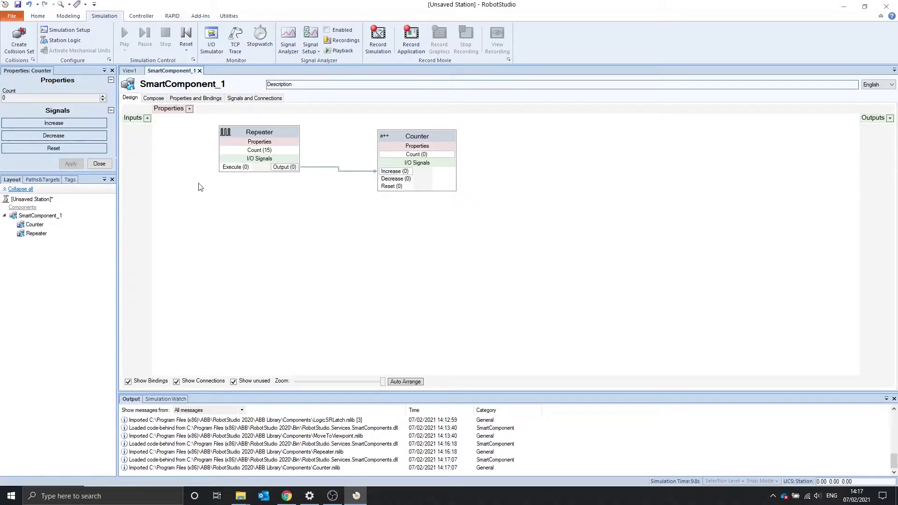
- Execute the Repeater three times, raising the Counter to 45
click(242, 134)
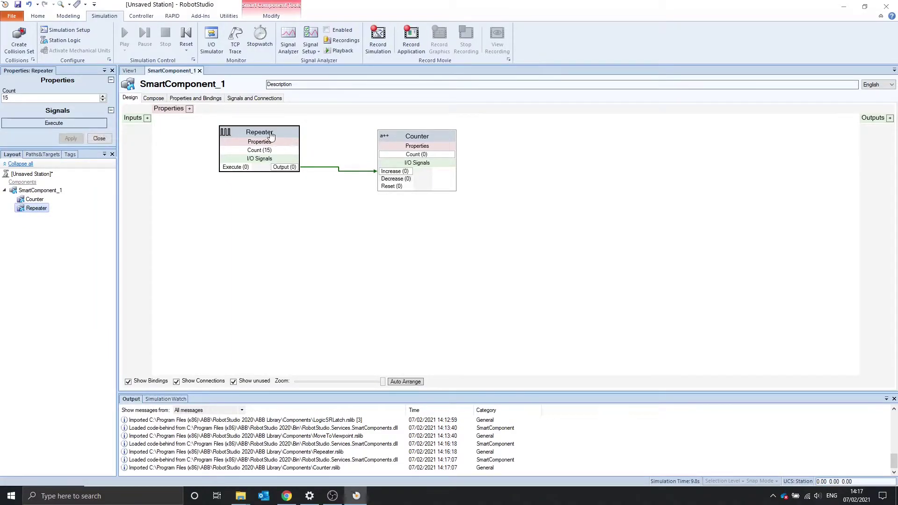
click(53, 122)
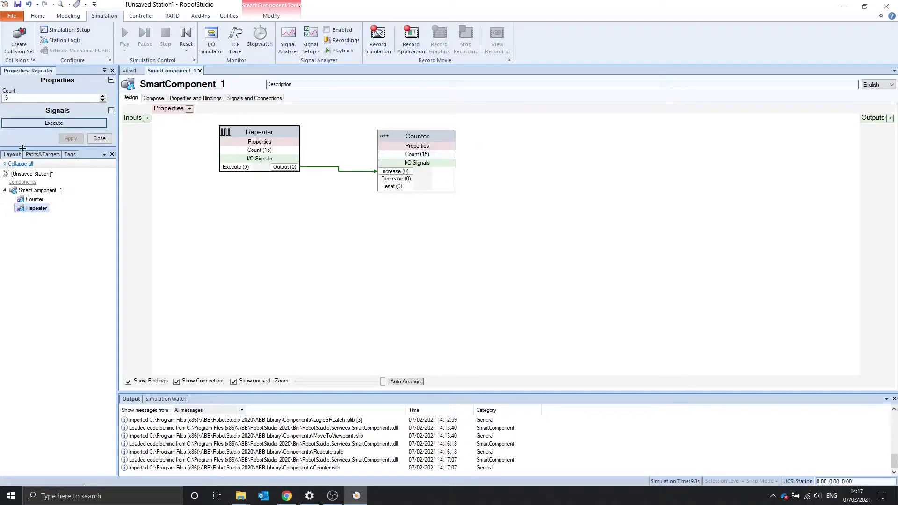
click(23, 125)
click(23, 125)
- Change the Repeater Count to 9 and execute three more times, bringing the Counter to 72
click(2, 99)
click(70, 138)
click(66, 122)
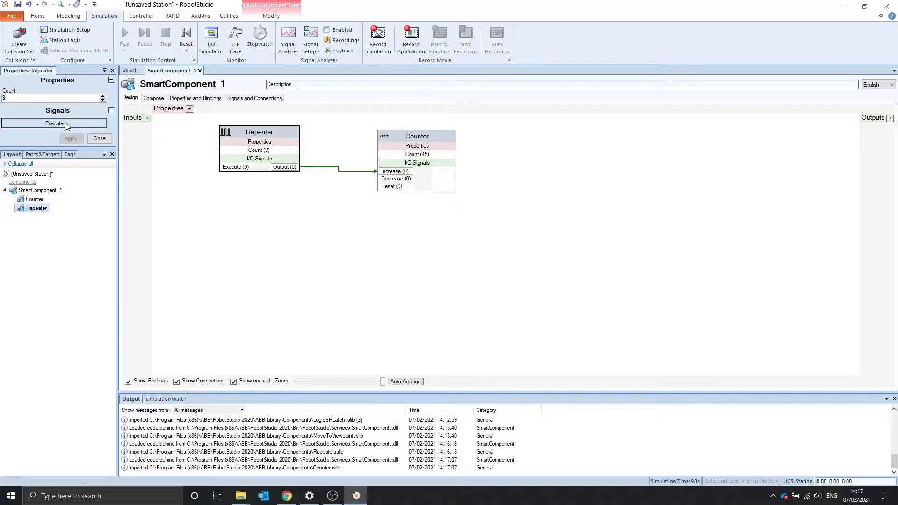
click(65, 122)
click(66, 122)
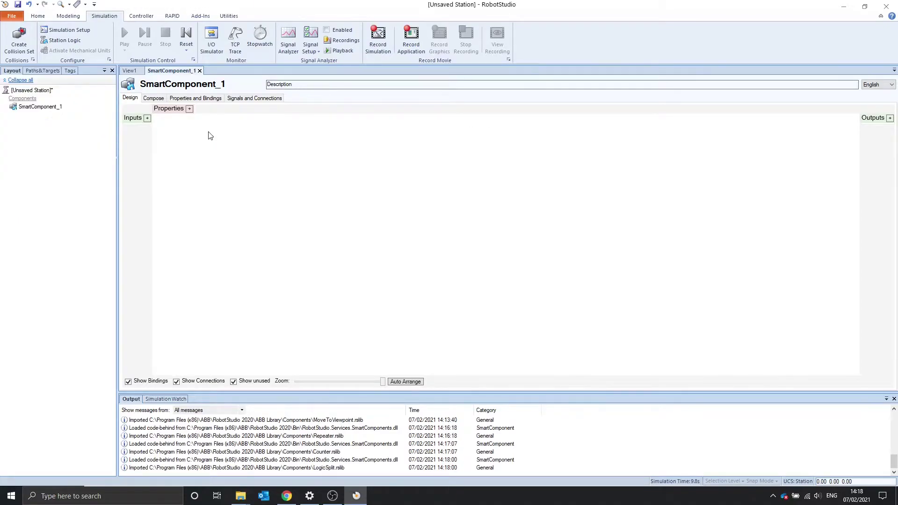
- Add a Timer block to the smart component, then run and stop a simulation
right_click(206, 134)
mouse_move(274, 286)
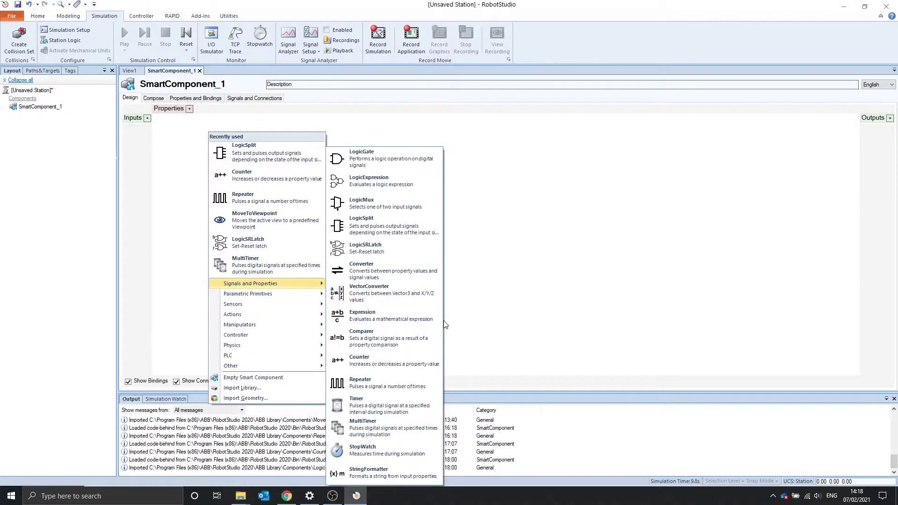
click(400, 402)
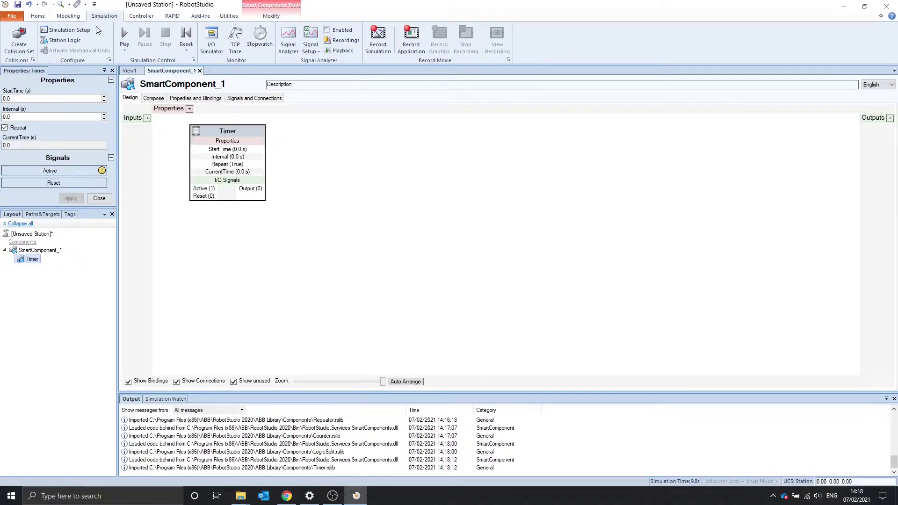
click(125, 36)
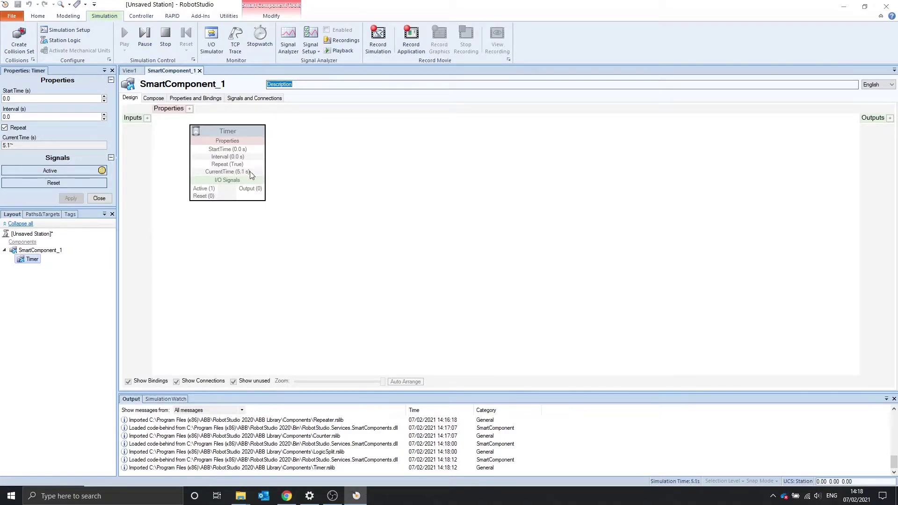
click(168, 45)
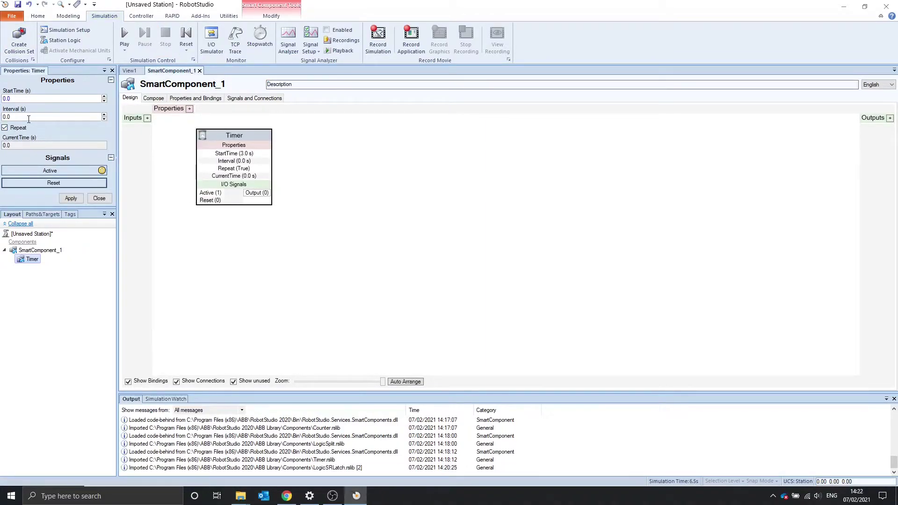
- Set the Timer's Interval to 3.0 s and nudge the Timer block up and left
click(28, 119)
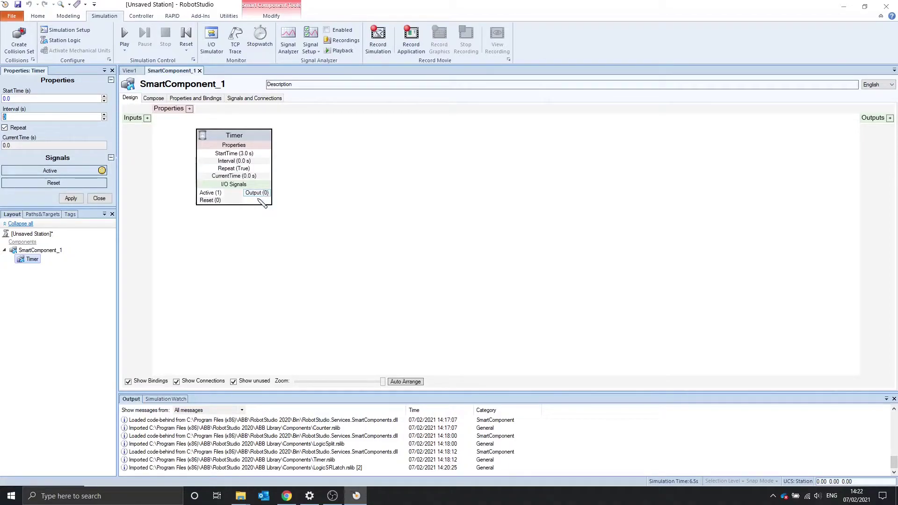
click(38, 118)
text(3)
key(ctrl+a)
text(3)
click(70, 198)
drag(222, 136, 209, 130)
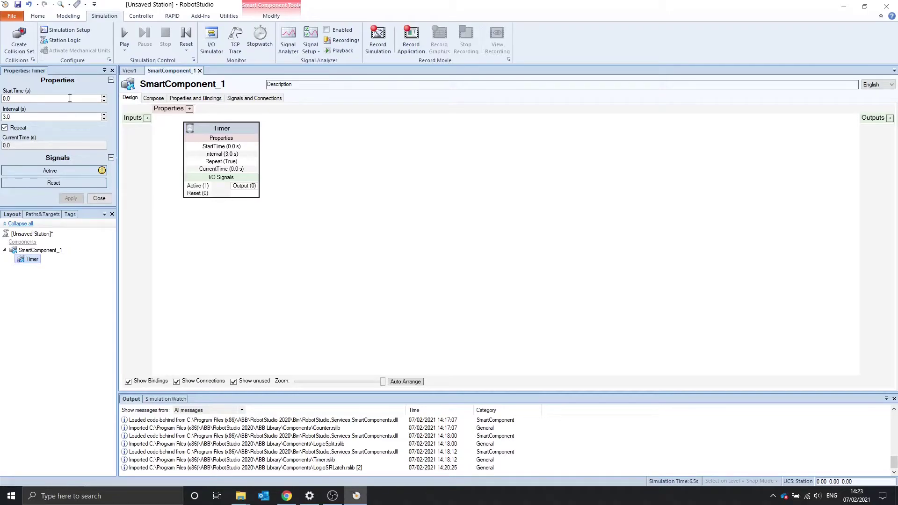
- Add Counter_2 beside the Timer, wire Timer Output to its Increase input, and select the Timer
right_click(317, 140)
mouse_move(391, 294)
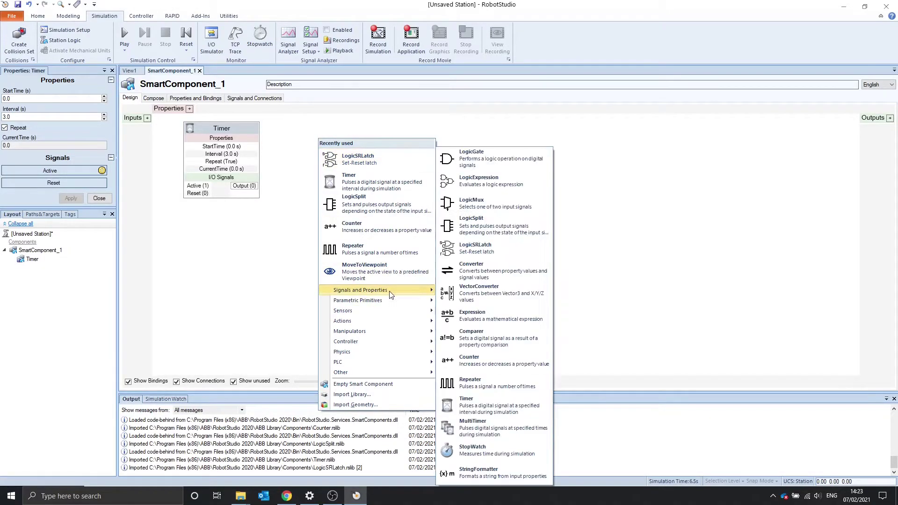
click(482, 362)
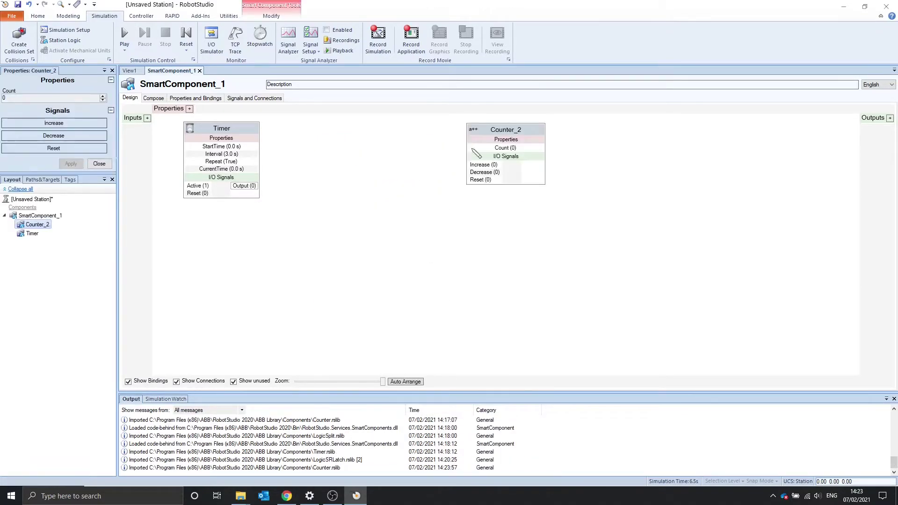
drag(452, 139, 407, 143)
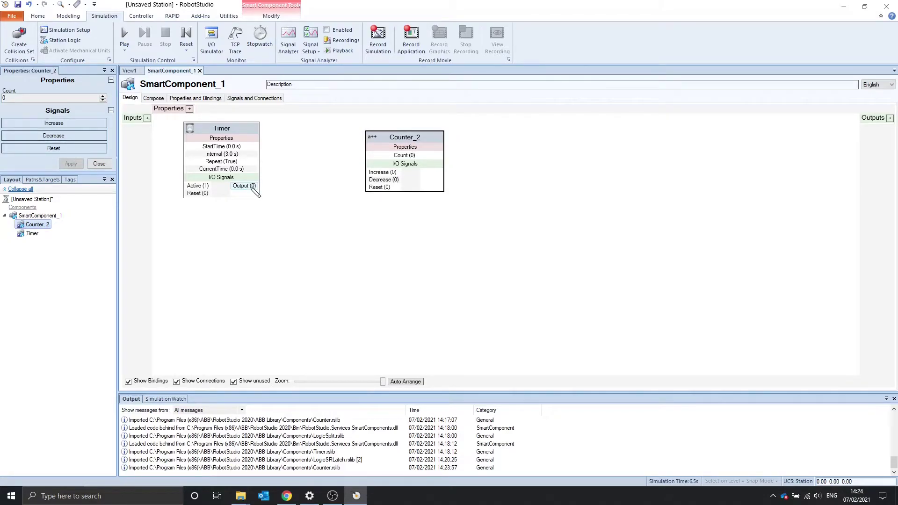
drag(252, 187, 377, 175)
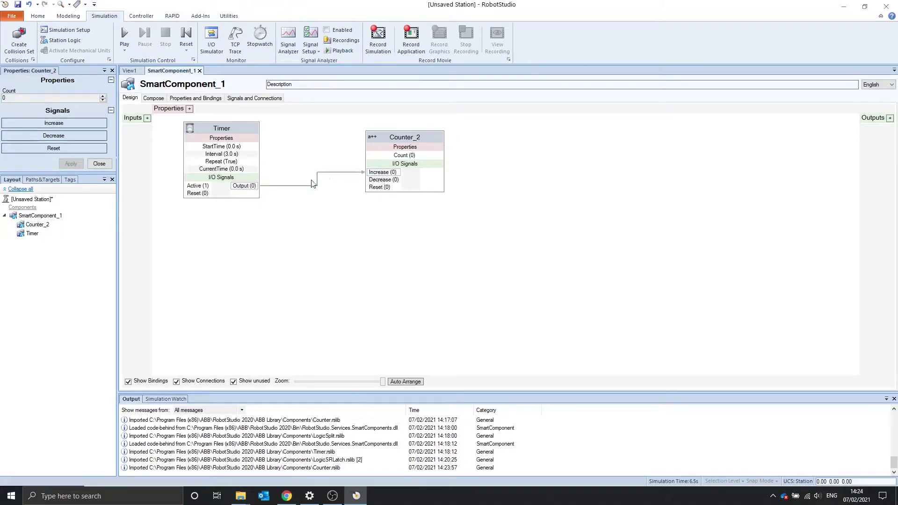
click(244, 129)
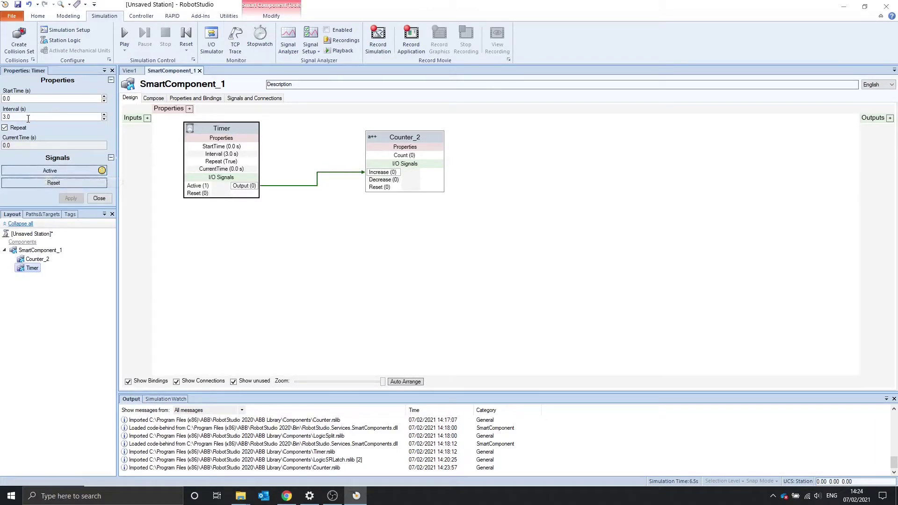
- Run the Timer simulation until Counter_2 reaches 3, then reset Counter_2's Count to 0
click(130, 34)
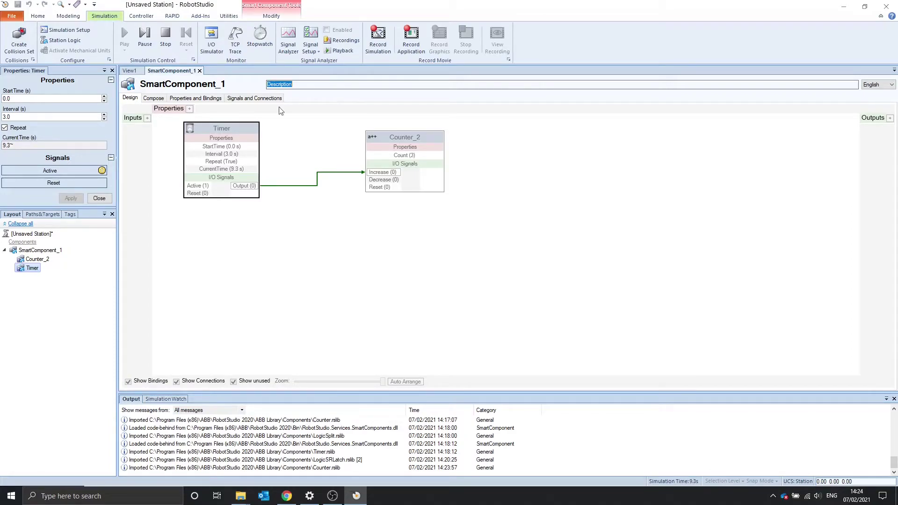
click(168, 36)
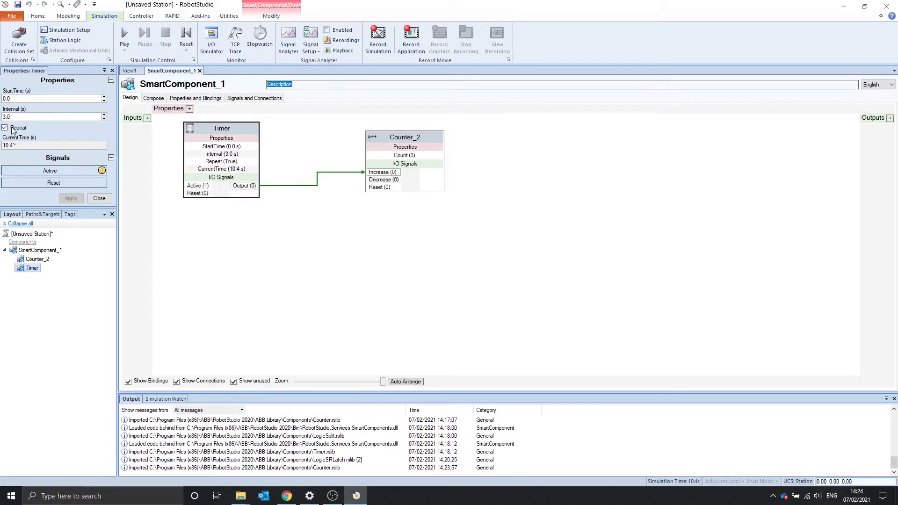
click(406, 144)
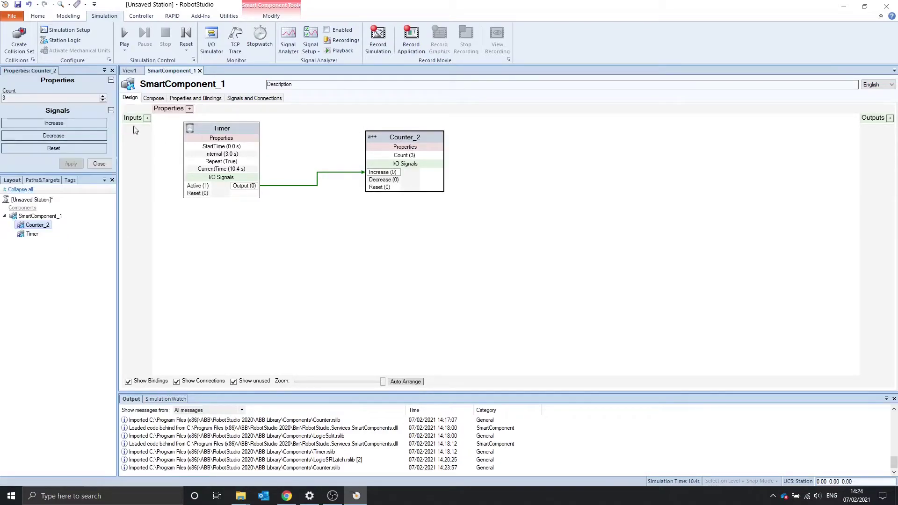
click(62, 148)
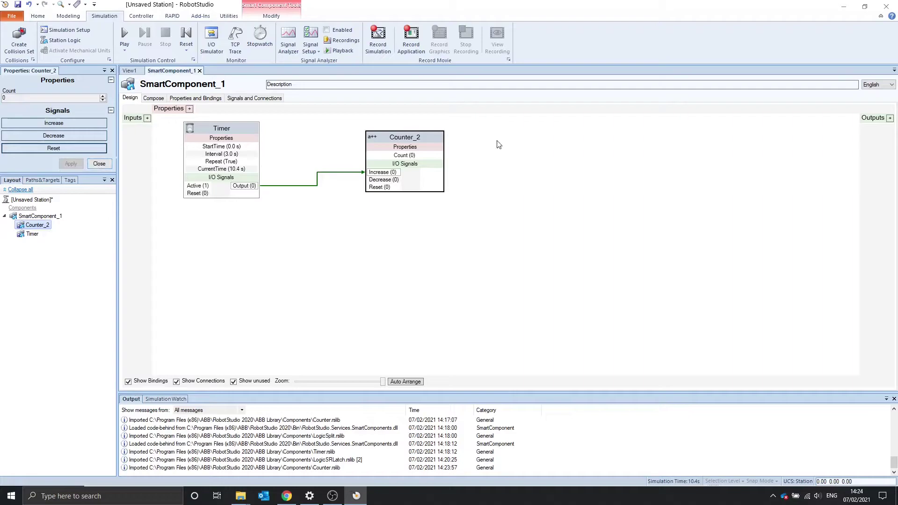
- Close Counter_2's properties and bring up the Timer's properties
click(100, 163)
click(225, 131)
double_click(224, 131)
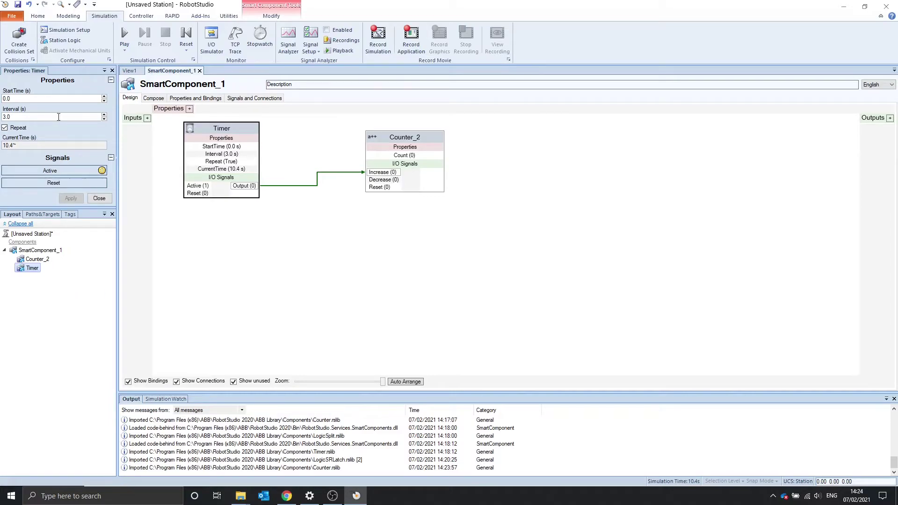
- Set the Timer's StartTime to 5.0 s and run the simulation until Counter_2 reaches 6
click(6, 98)
text(5)
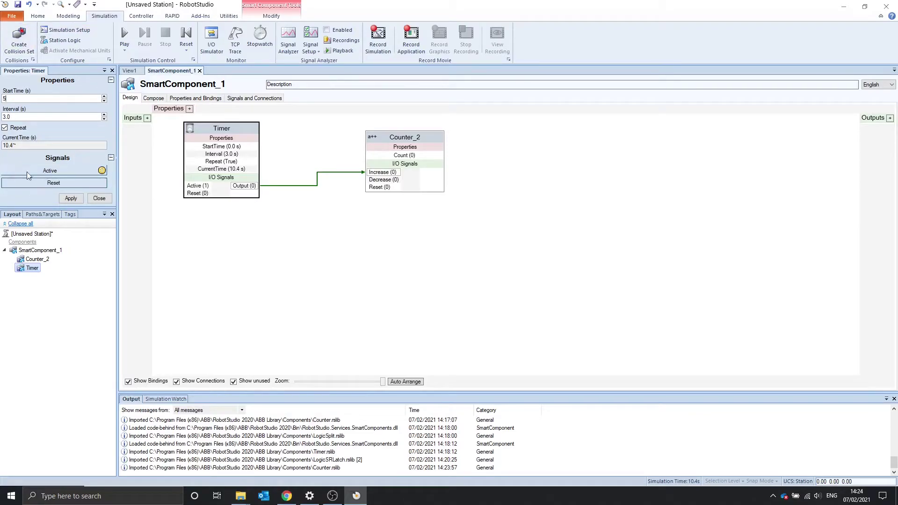
click(71, 198)
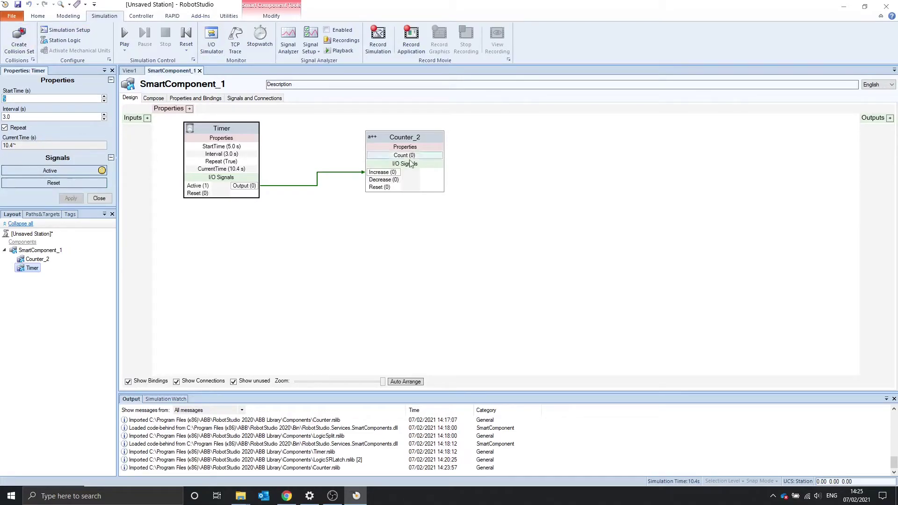
click(130, 32)
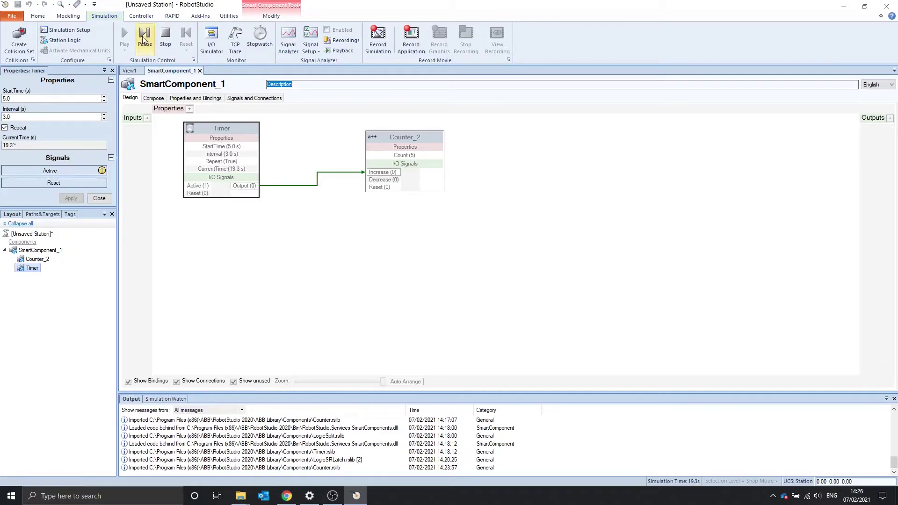
click(172, 37)
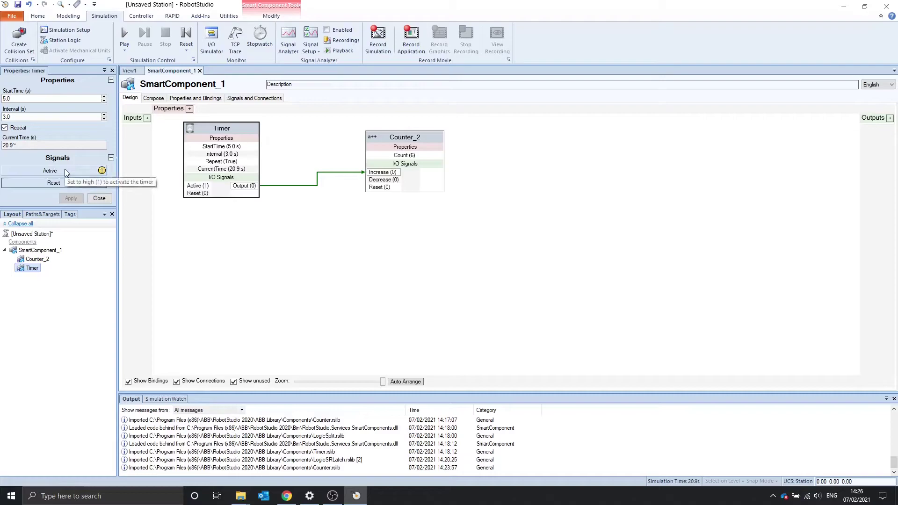
- Rerun the simulation while activating, deactivating and resetting the Timer, then stop it
click(125, 38)
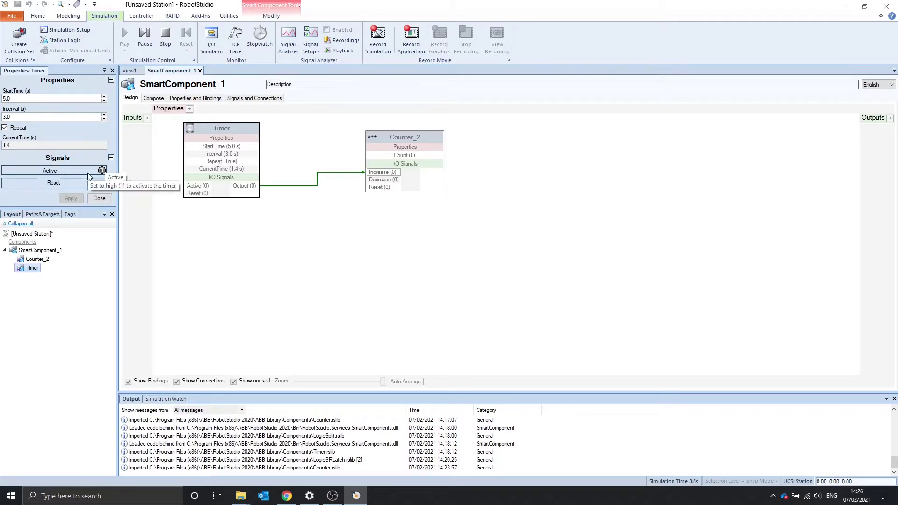
click(58, 171)
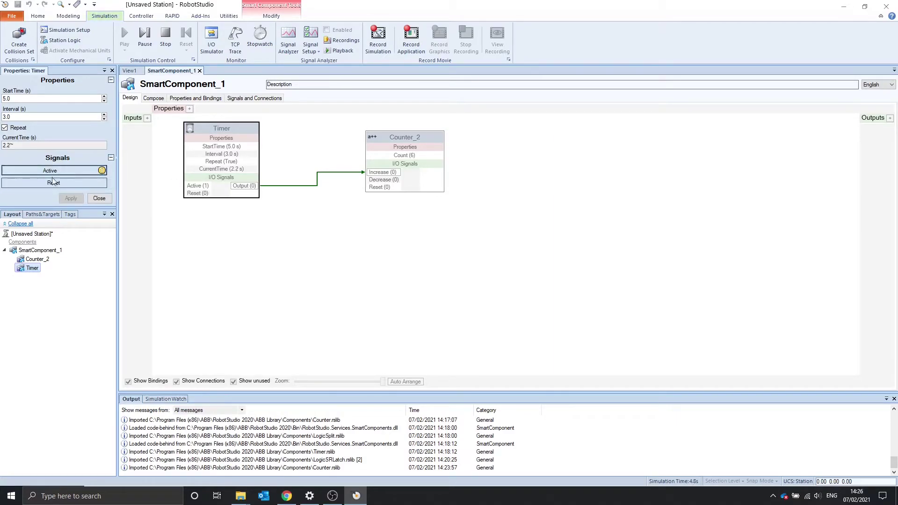
click(81, 170)
click(81, 181)
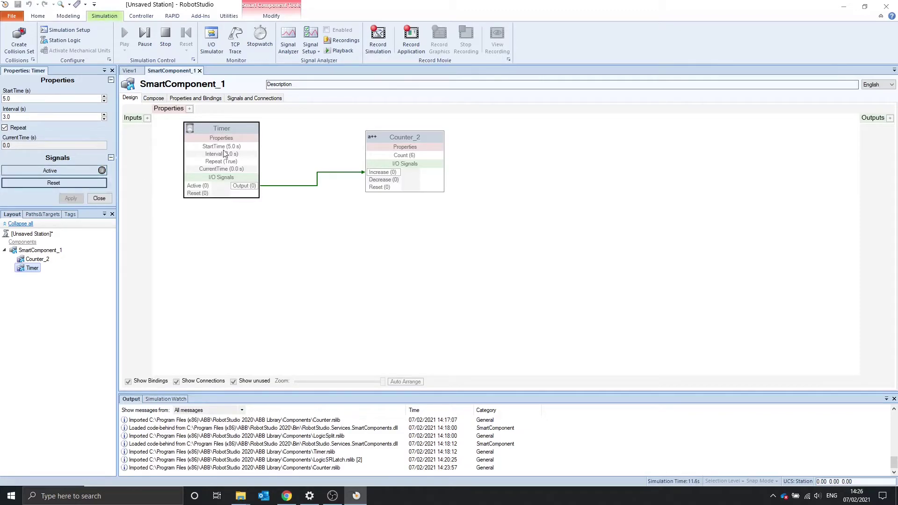
click(170, 42)
- Add a MultiTimer_2 block, set its Time1 to 1.0 s, and test-run the simulation
right_click(206, 142)
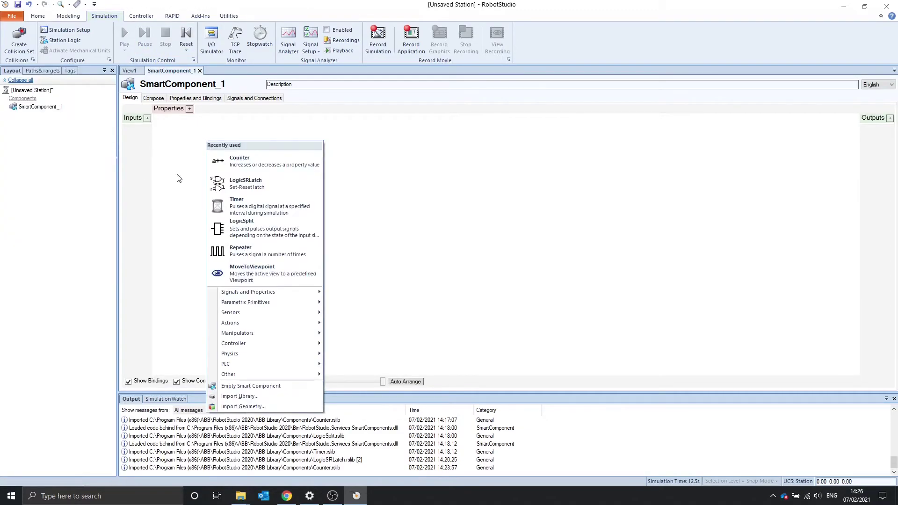
mouse_move(310, 291)
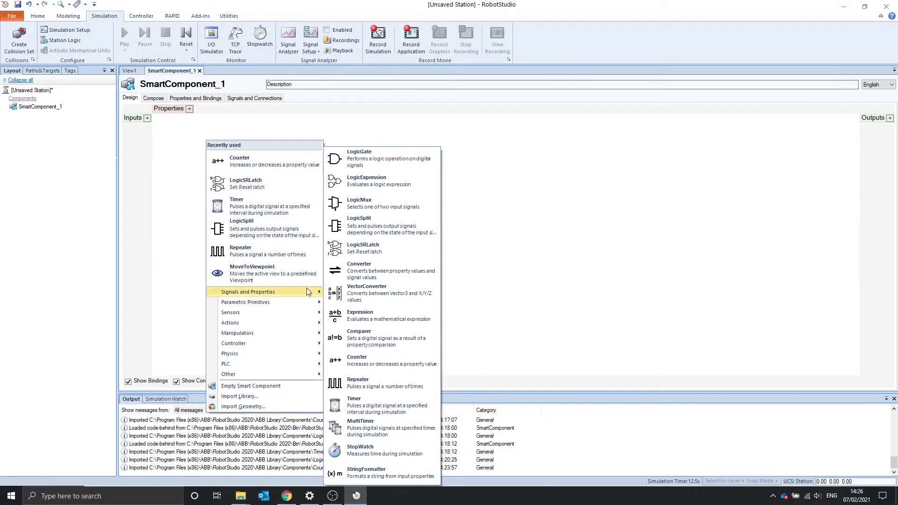
click(404, 430)
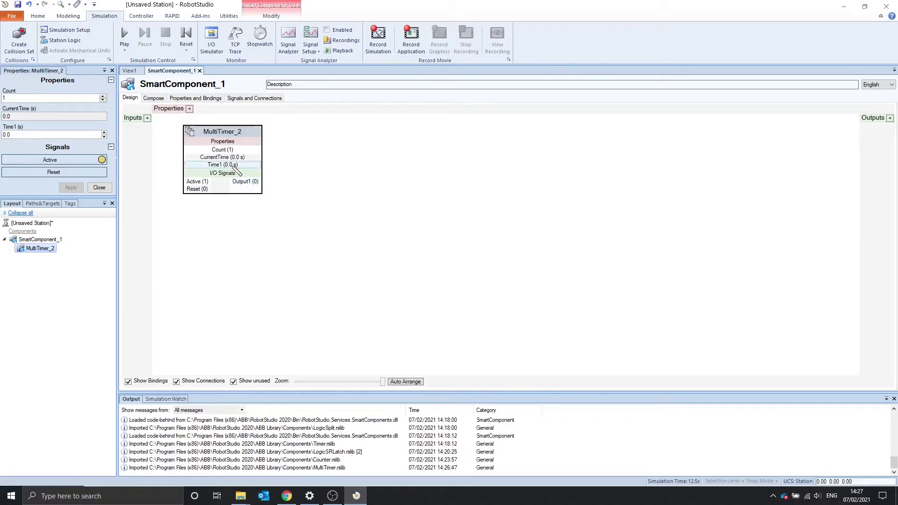
click(5, 135)
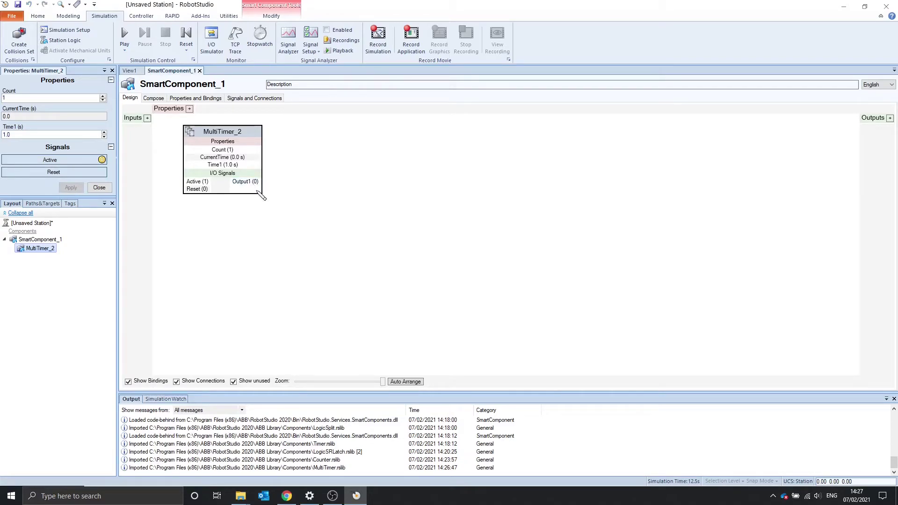
click(130, 33)
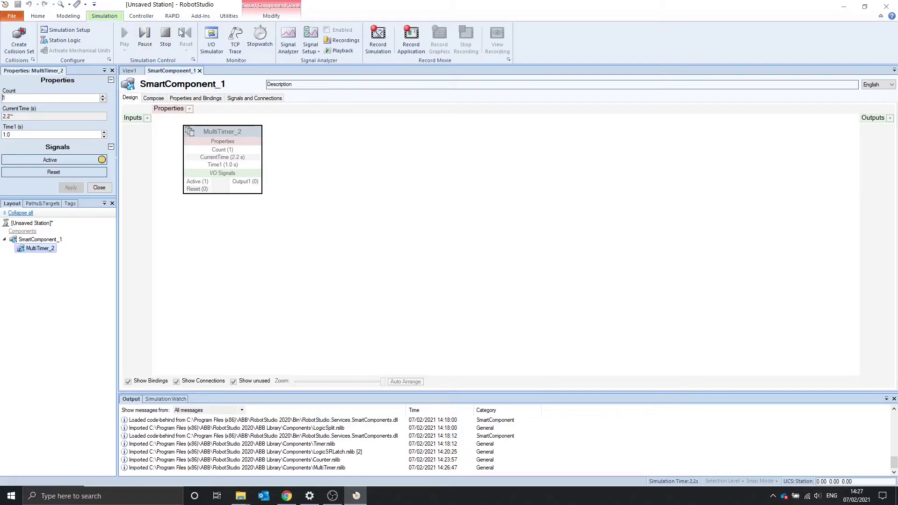
click(165, 38)
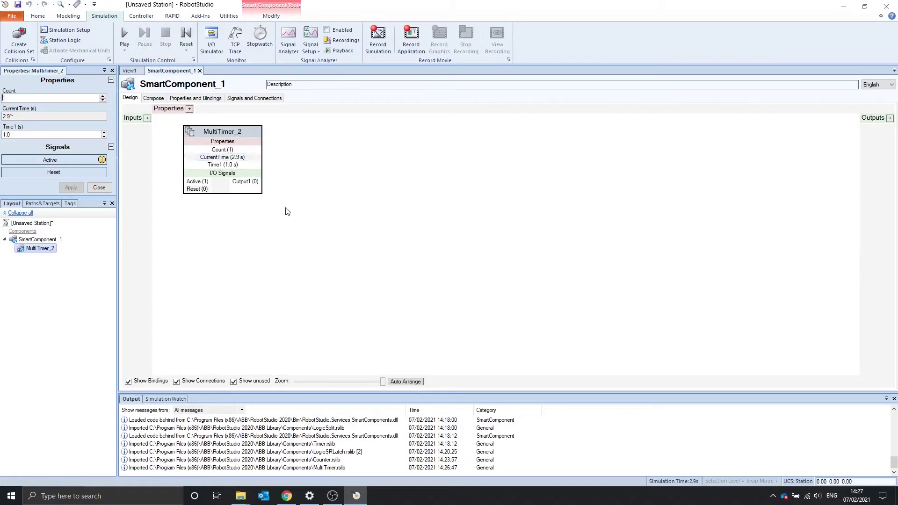
- Add LogicSRLatch_6 beside MultiTimer_2 and wire Output1 to its Set input
right_click(322, 161)
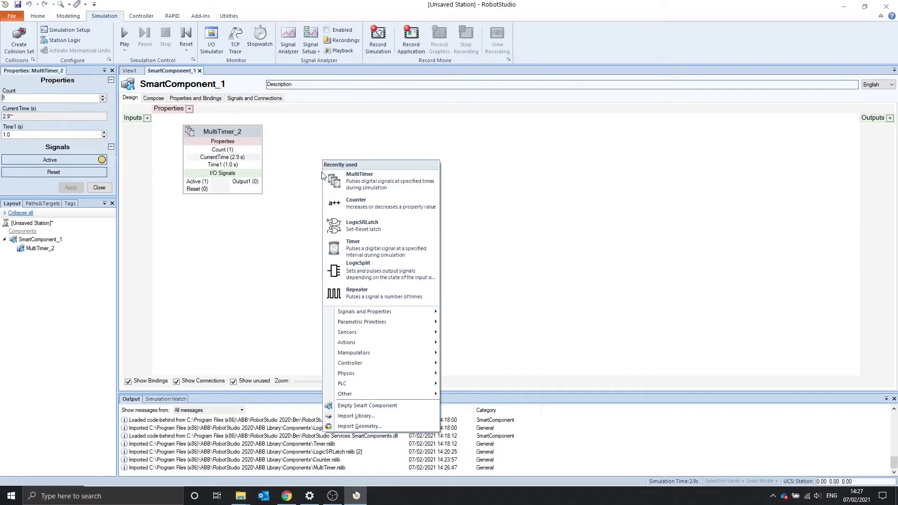
click(386, 223)
drag(545, 130, 455, 139)
drag(261, 181, 392, 168)
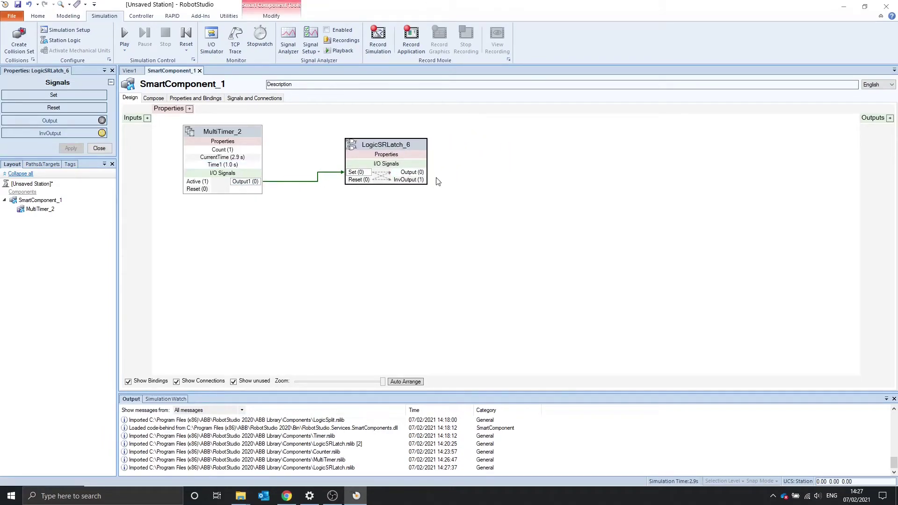
- Test the latch with a brief simulation run, then reset its output to 0
click(125, 33)
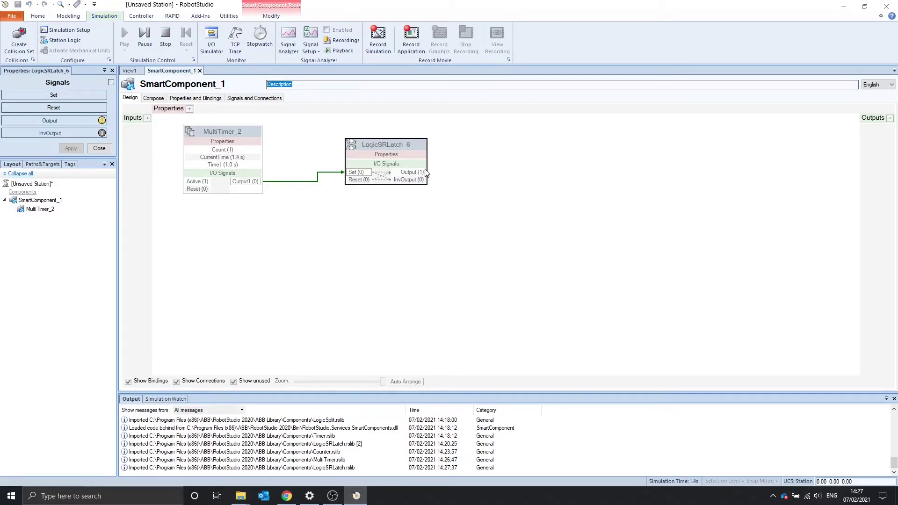
click(166, 37)
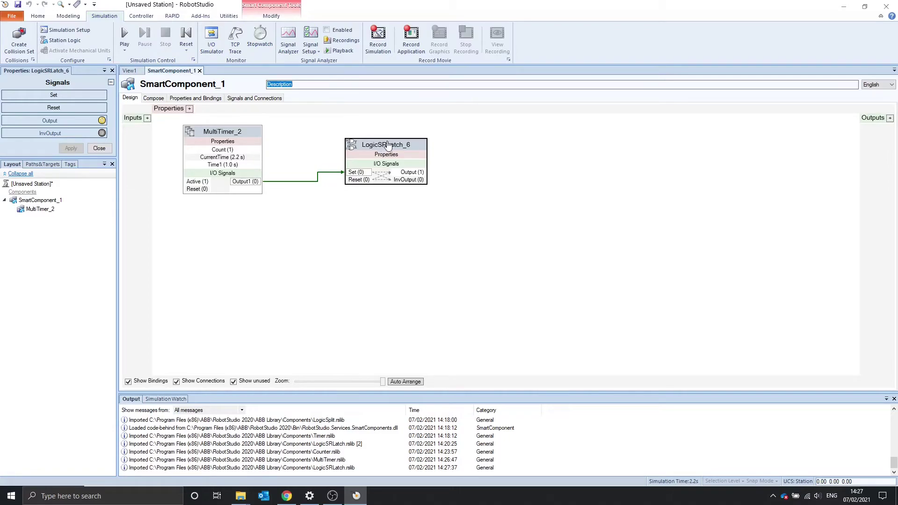
click(384, 147)
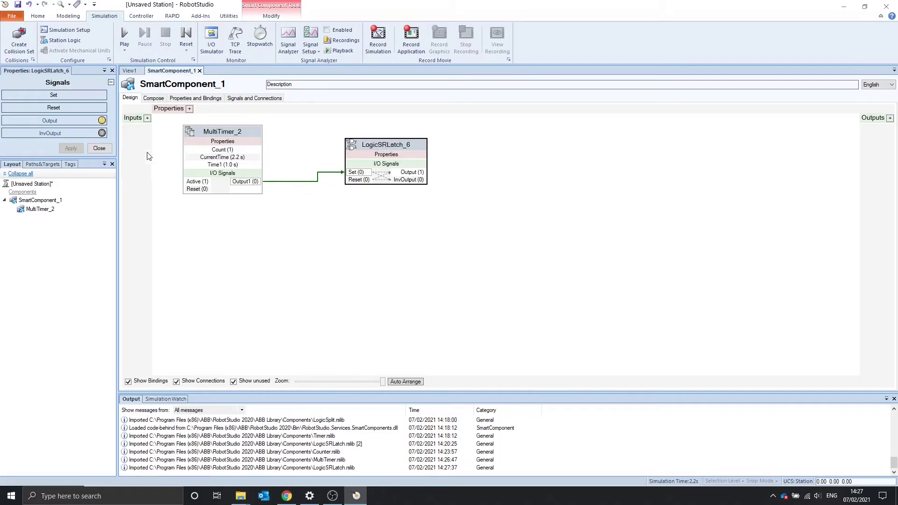
click(85, 109)
click(233, 133)
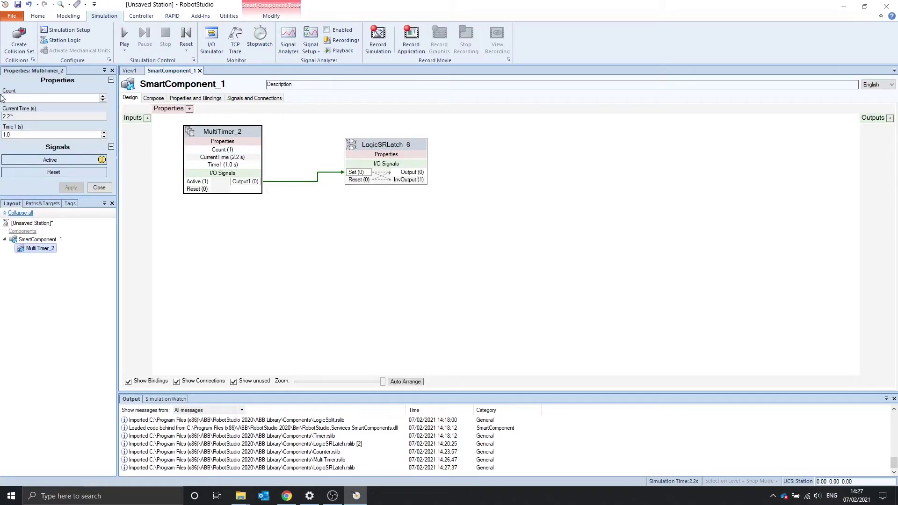
- Set MultiTimer_2's Count to 5 and apply it
drag(56, 99, 1, 106)
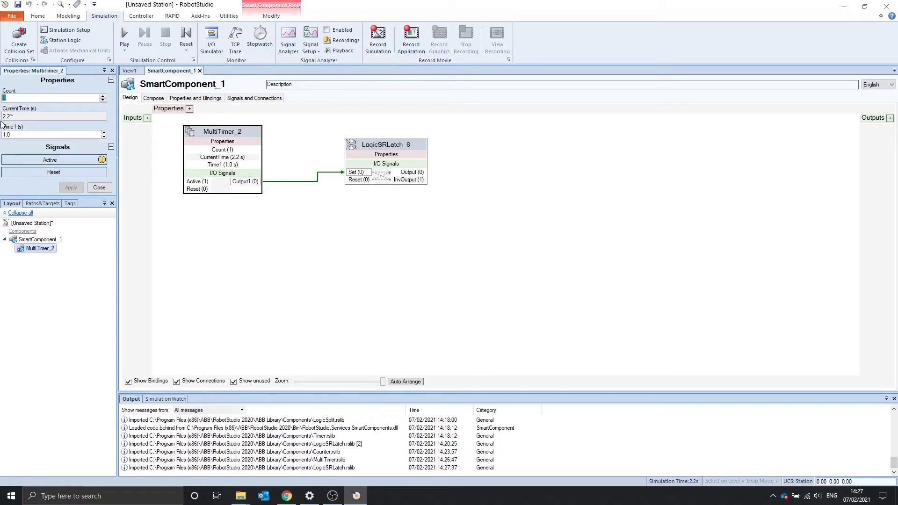
text(5)
click(70, 188)
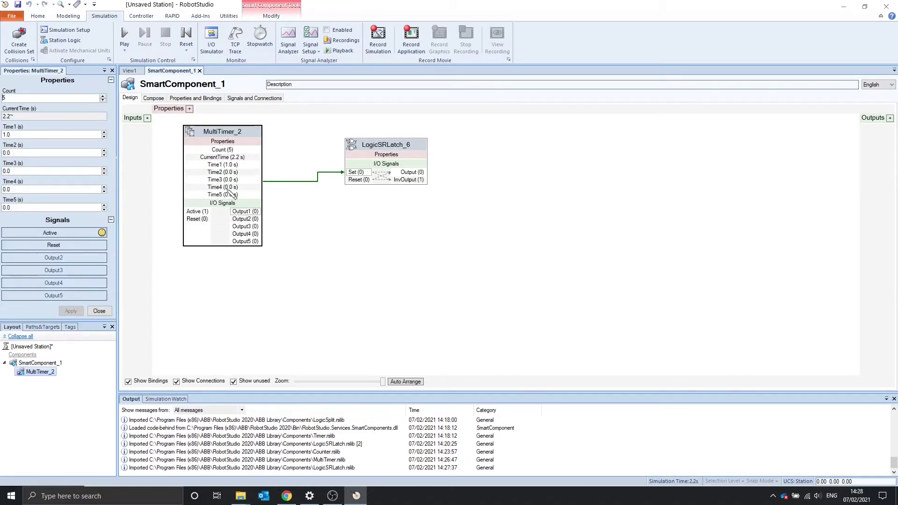
drag(240, 133, 244, 132)
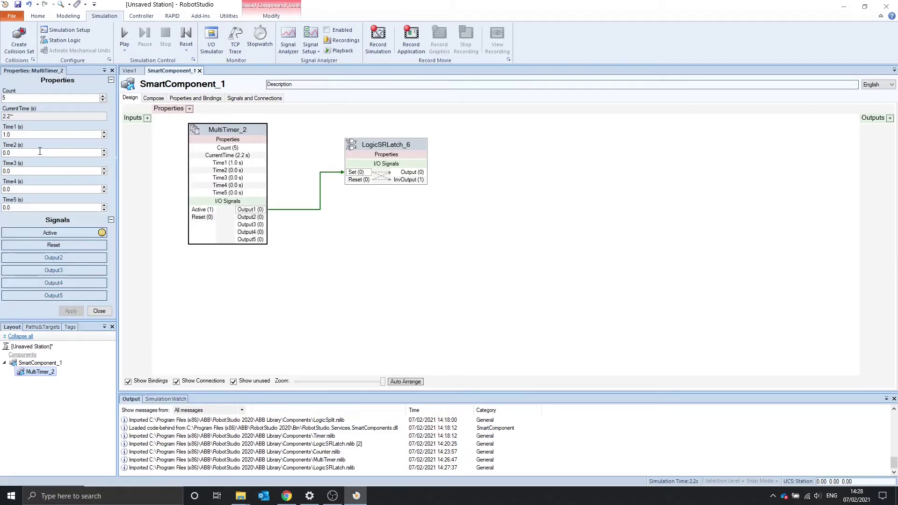
- Set Time1–Time5 to 1, 3, 5.5, 7 and 8.8 s, then reset CurrentTime to 0
double_click(54, 153)
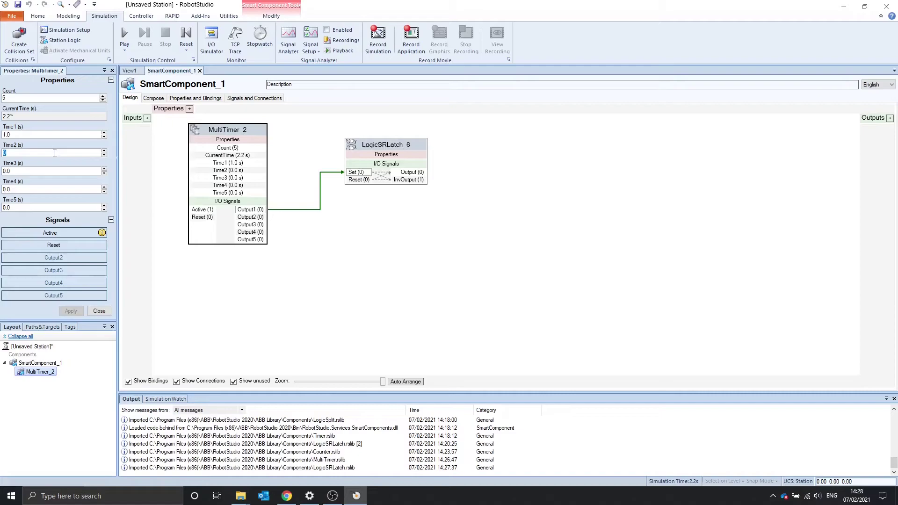
key(shift+Tab)
click(2, 153)
text(3)
double_click(35, 170)
text(5.5)
double_click(23, 206)
text(8.8)
click(70, 245)
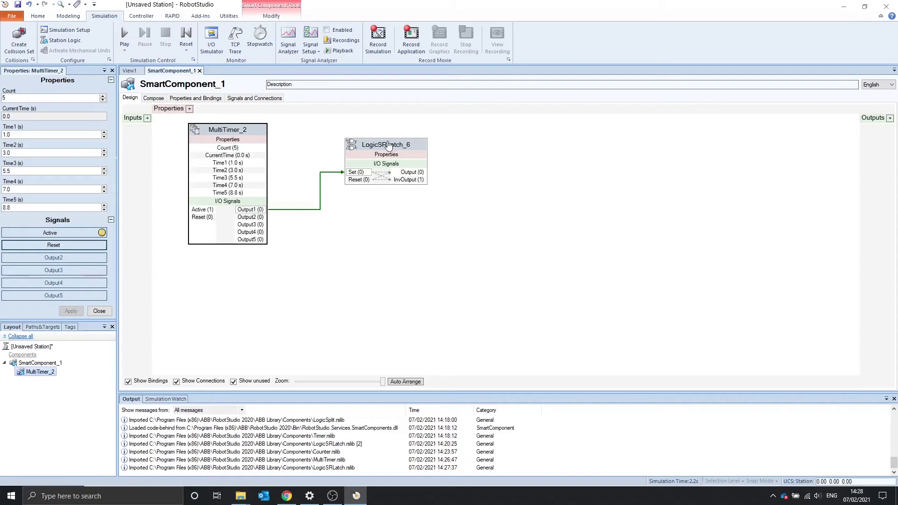
drag(388, 144, 396, 135)
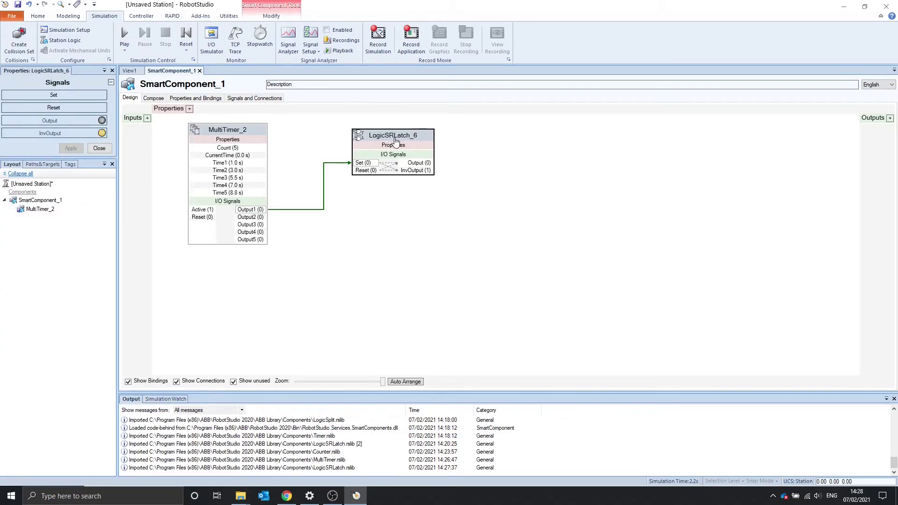
- Add LogicSRLatch_7 and LogicSRLatch_8, wiring Output2 and Output3 to their Set inputs
right_click(382, 203)
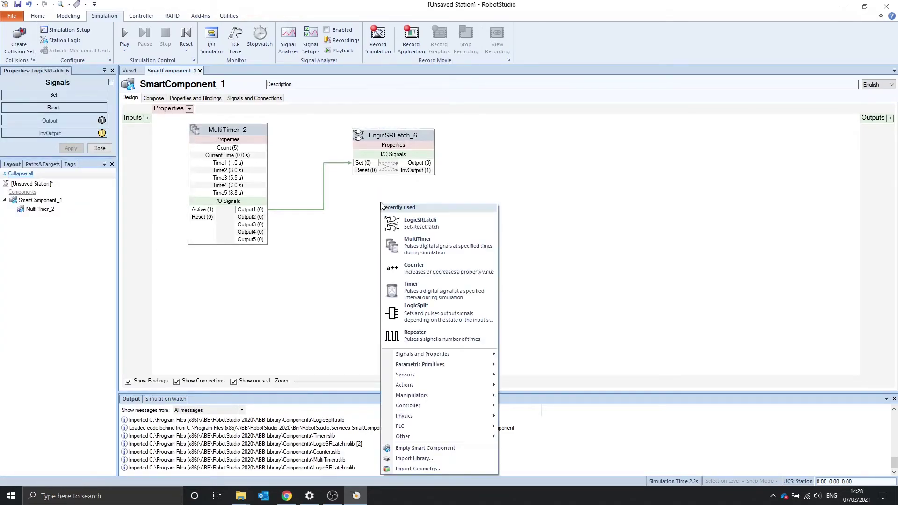
click(462, 227)
drag(514, 140, 398, 199)
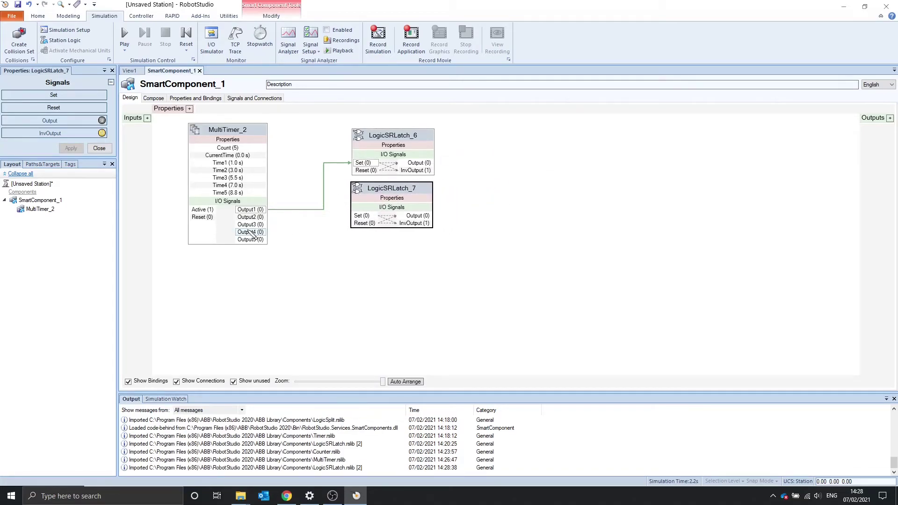
drag(261, 217, 359, 219)
right_click(325, 218)
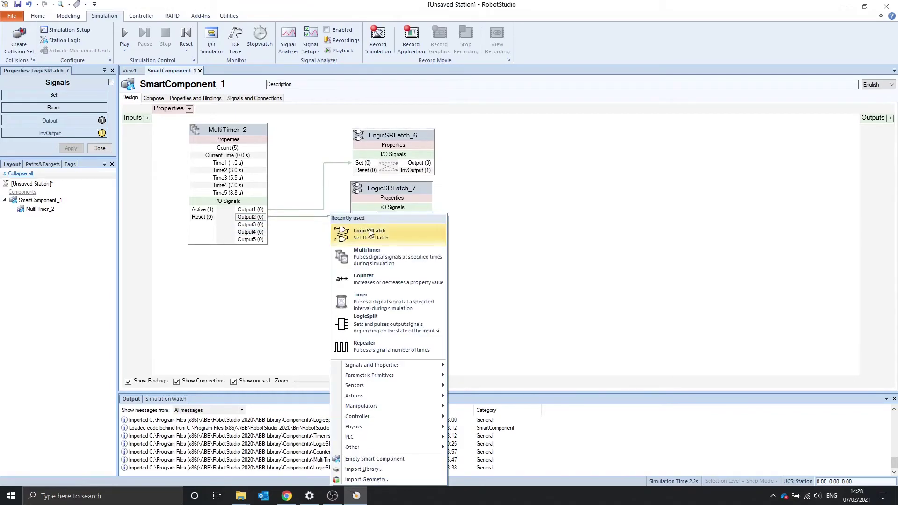
click(358, 233)
drag(505, 129, 393, 241)
drag(255, 224, 363, 267)
- Add LogicSRLatch_9 and LogicSRLatch_10, wiring Output4 and Output5 to their Set inputs
right_click(501, 212)
click(552, 256)
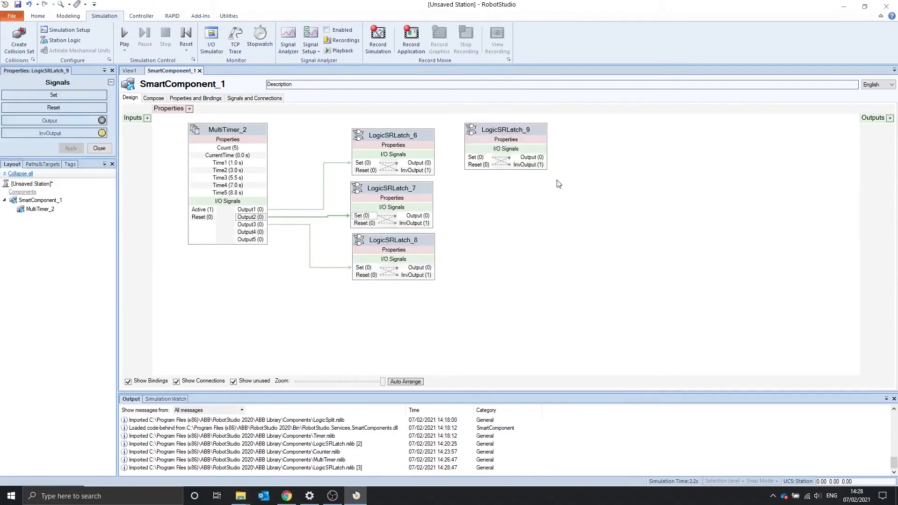
drag(506, 129, 395, 292)
drag(255, 232, 365, 320)
right_click(477, 250)
click(533, 327)
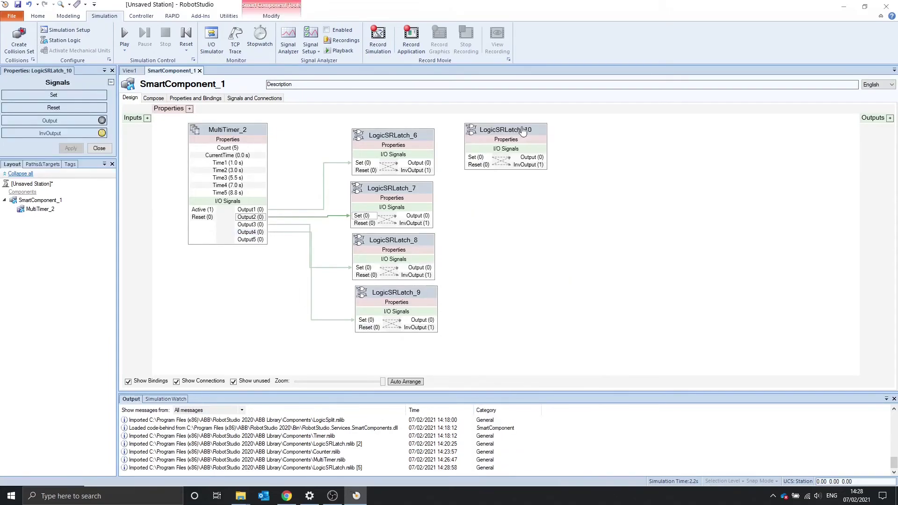
drag(505, 129, 288, 316)
drag(255, 240, 258, 344)
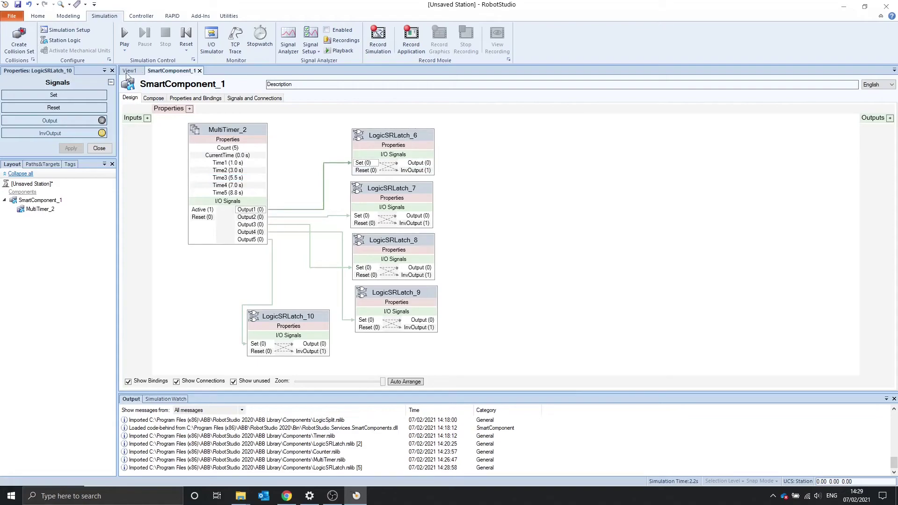
- Run the simulation to 10.3 s, stop it, and delete all five LogicSRLatch blocks
click(124, 35)
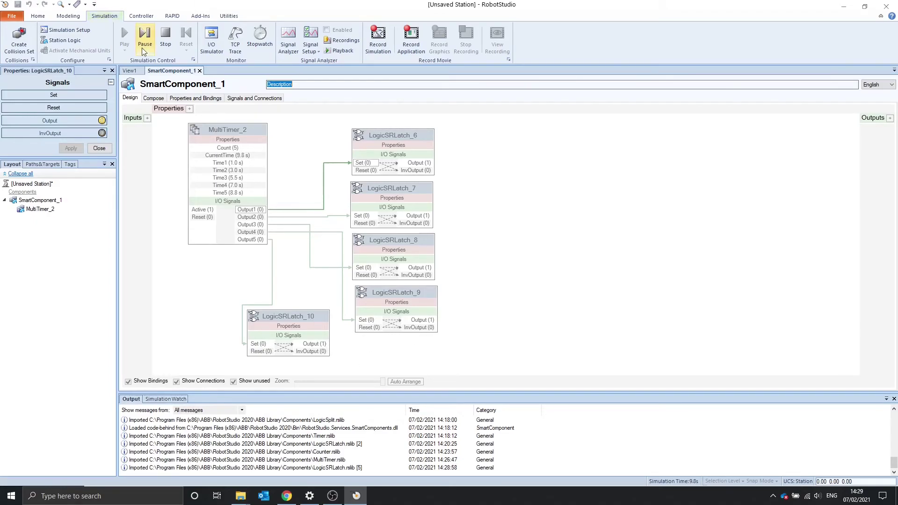
click(165, 38)
click(344, 142)
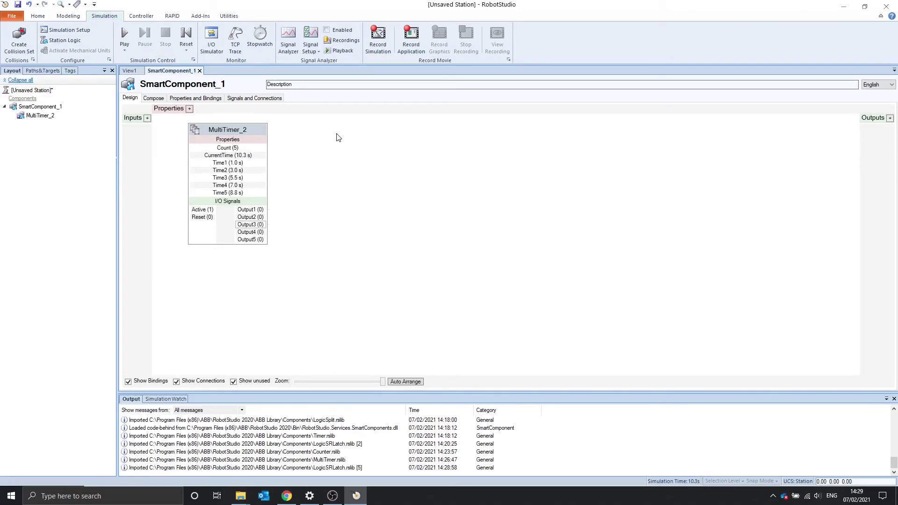
- Add MoveToViewpoint_2 from Other and wire MultiTimer_2's Output1 to its Execute input
right_click(338, 137)
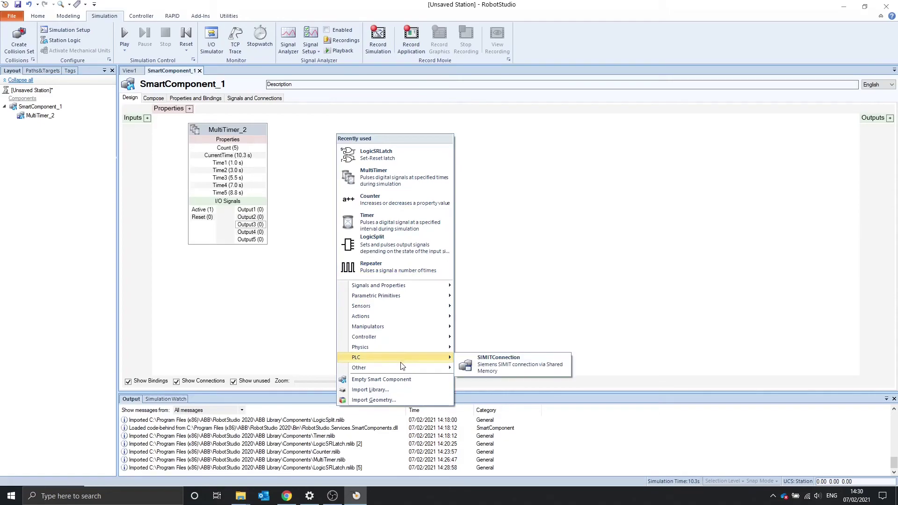
mouse_move(405, 369)
click(501, 219)
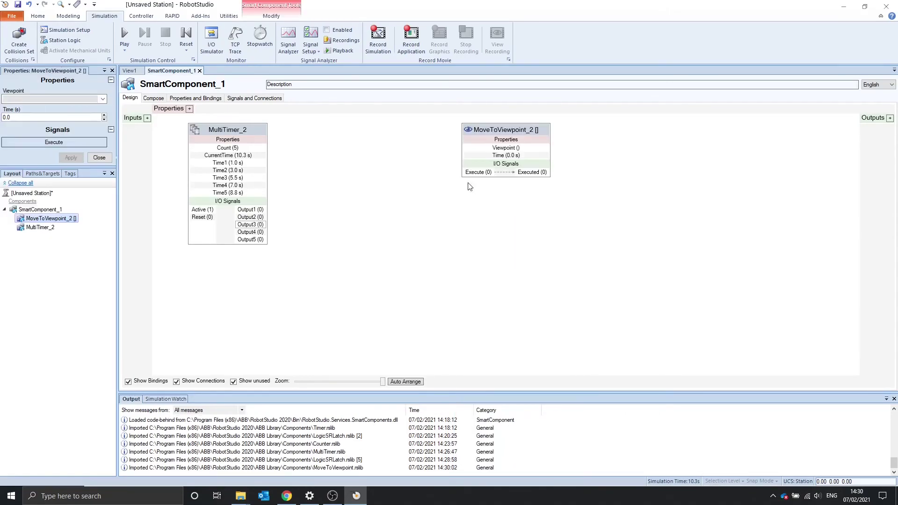
drag(527, 131, 376, 135)
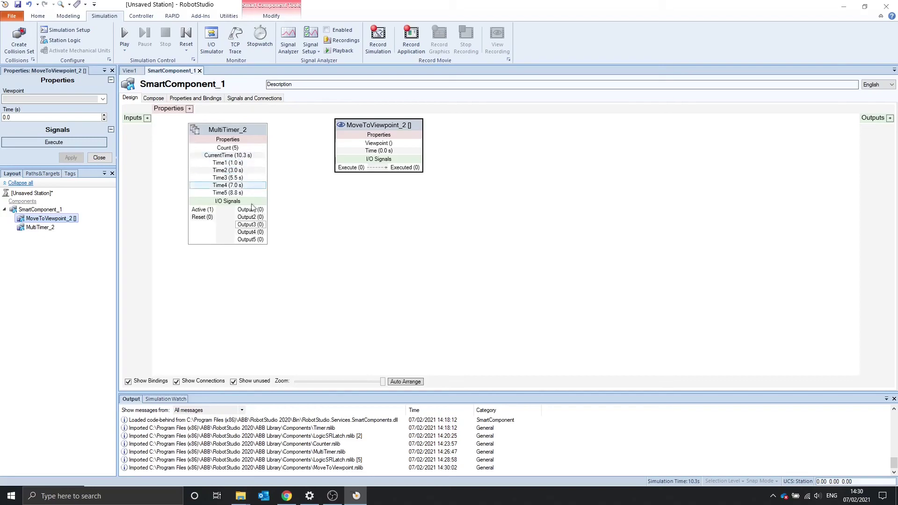
drag(252, 210, 349, 168)
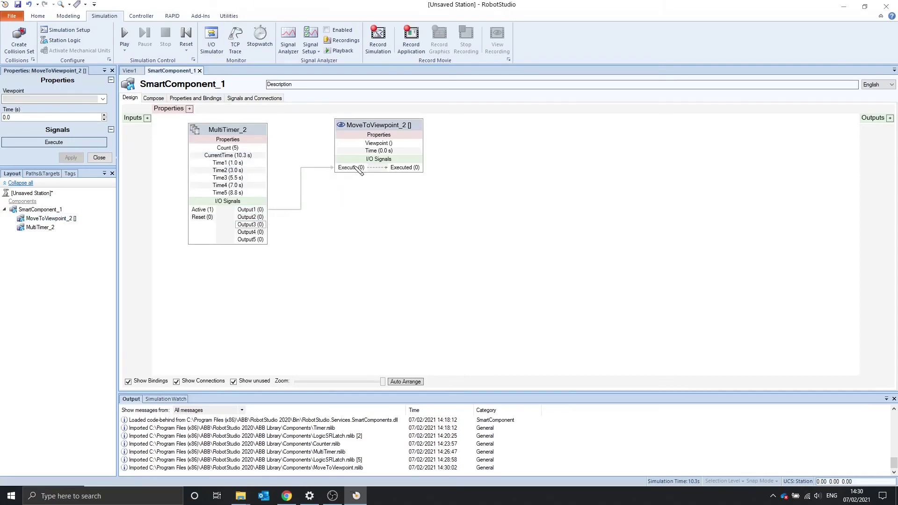
- Add MoveToViewpoint_3 below the first and begin wiring Output2 to it
right_click(352, 196)
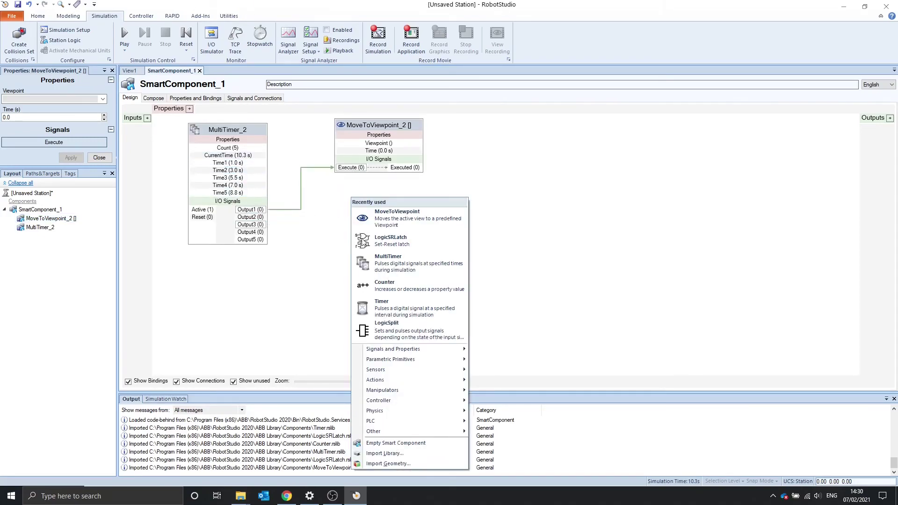
click(403, 220)
drag(496, 129, 363, 217)
drag(253, 217, 338, 259)
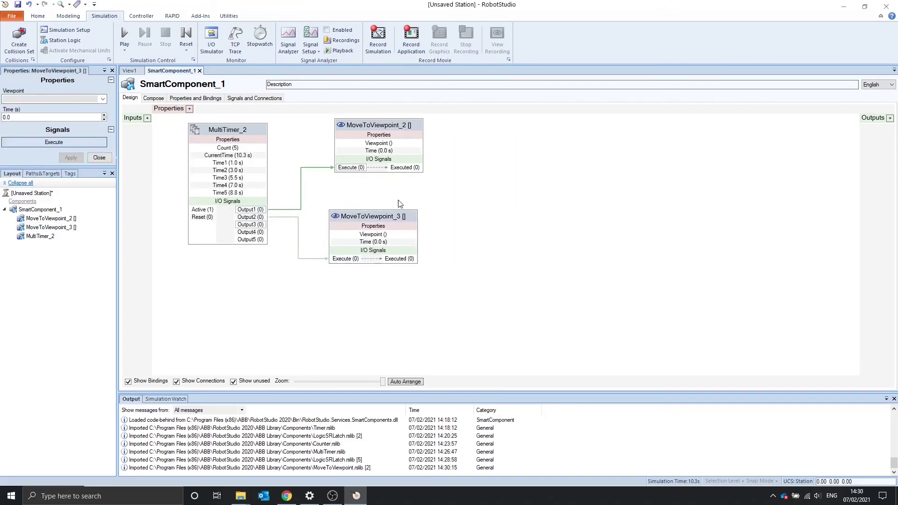
- Finish wiring Output2 to MoveToViewpoint_3's Execute, then browse the add menu without adding anything
drag(395, 218, 408, 206)
right_click(214, 147)
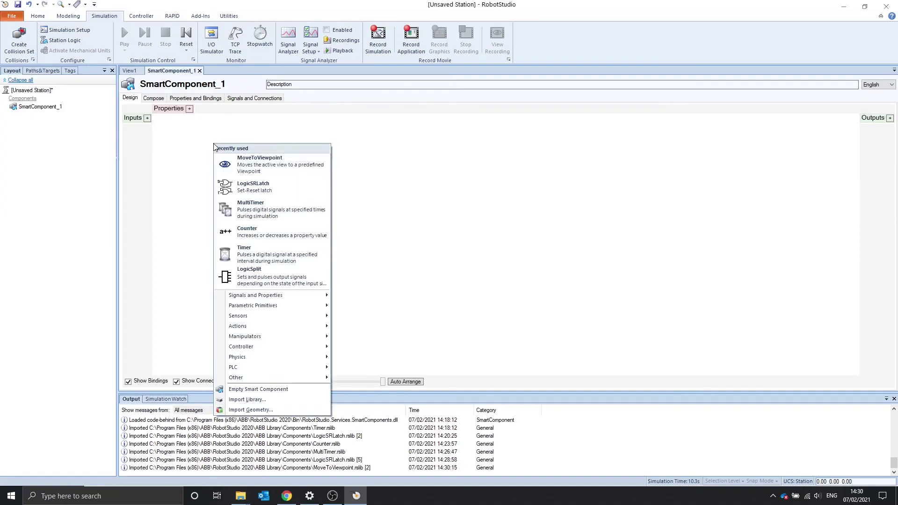
mouse_move(253, 298)
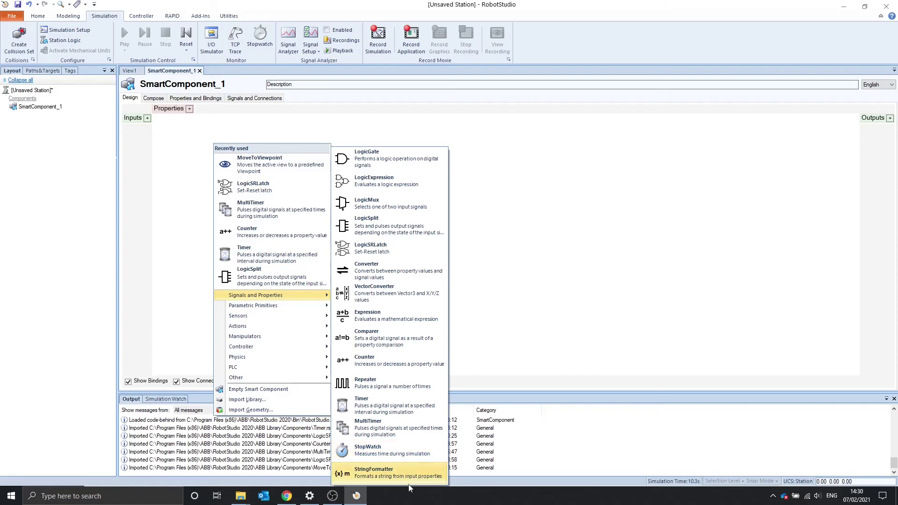
click(585, 251)
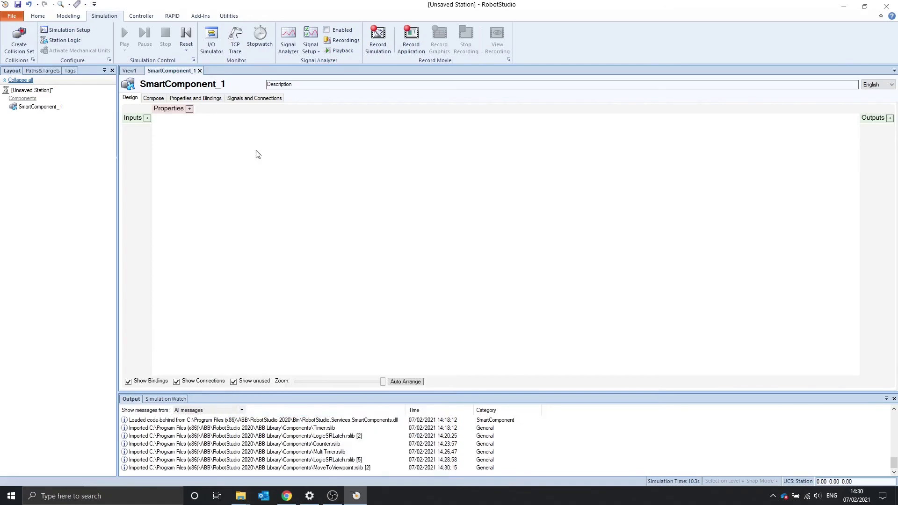